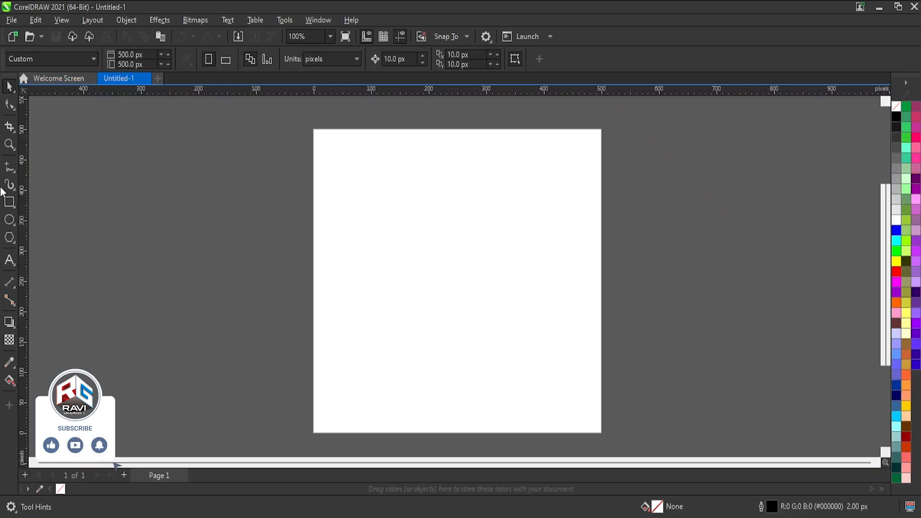
# Draw a circle about 158 px in diameter, centred horizontally on the page and raised into its upper half.
pyautogui.press('F7')
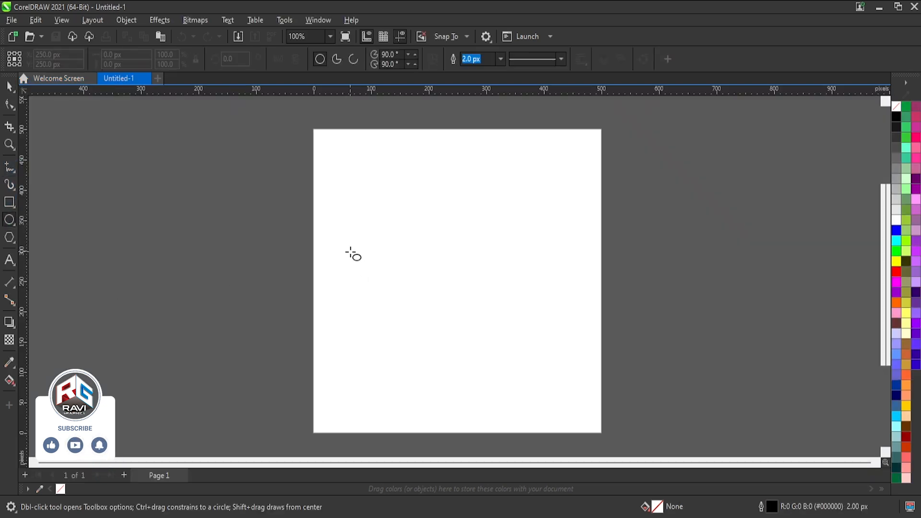
pyautogui.moveTo(365, 246); pyautogui.dragTo(454, 339)
pyautogui.click(10, 87)
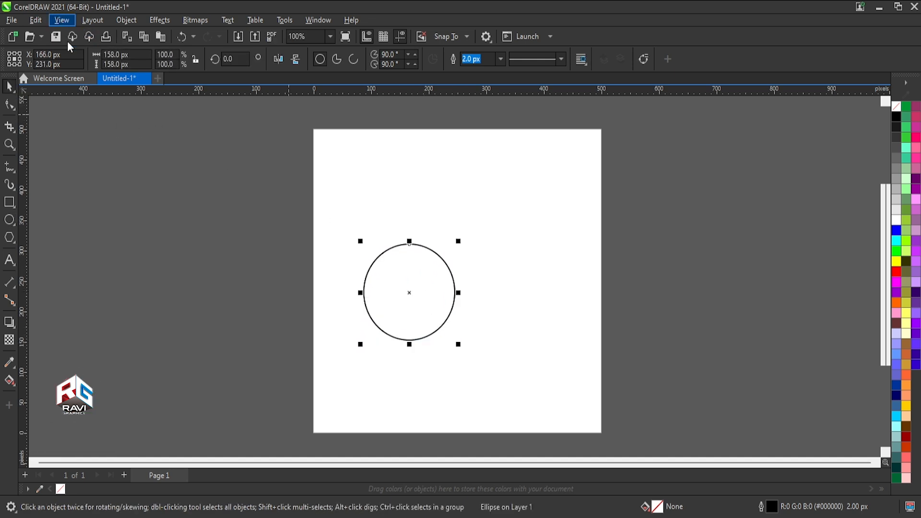
pyautogui.moveTo(431, 290); pyautogui.dragTo(459, 203)
pyautogui.press('p')
pyautogui.moveTo(470, 257); pyautogui.dragTo(469, 192)
# Enlarge the circle to about 239 px in diameter and place an overlapping copy directly below it.
pyautogui.scroll(3, 469, 193)
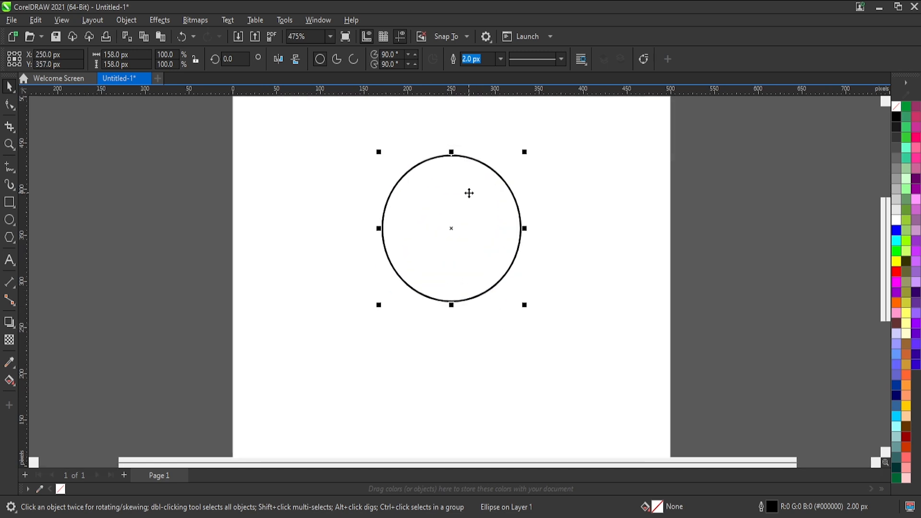
pyautogui.scroll(-2, 523, 197)
pyautogui.moveTo(520, 173); pyautogui.dragTo(547, 133)
pyautogui.moveTo(468, 199); pyautogui.dragTo(337, 444)
pyautogui.click(602, 176)
pyautogui.scroll(-1, 529, 313)
pyautogui.scroll(1, 551, 198)
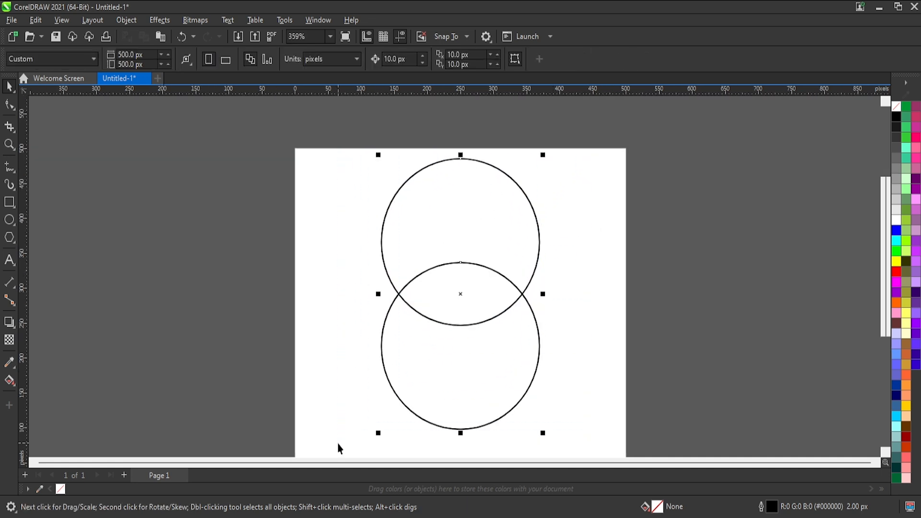
# Make a grouped copy of the two overlapping circles left of the page and rotate it to 270 degrees.
pyautogui.moveTo(445, 257); pyautogui.dragTo(253, 248)
pyautogui.hotkey('ctrl', 'g')
pyautogui.click(313, 310)
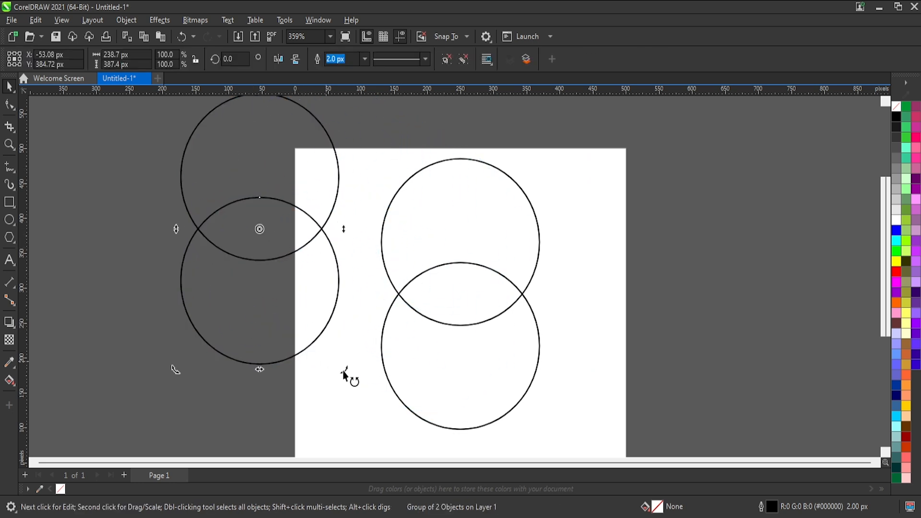
pyautogui.moveTo(347, 373); pyautogui.dragTo(113, 325)
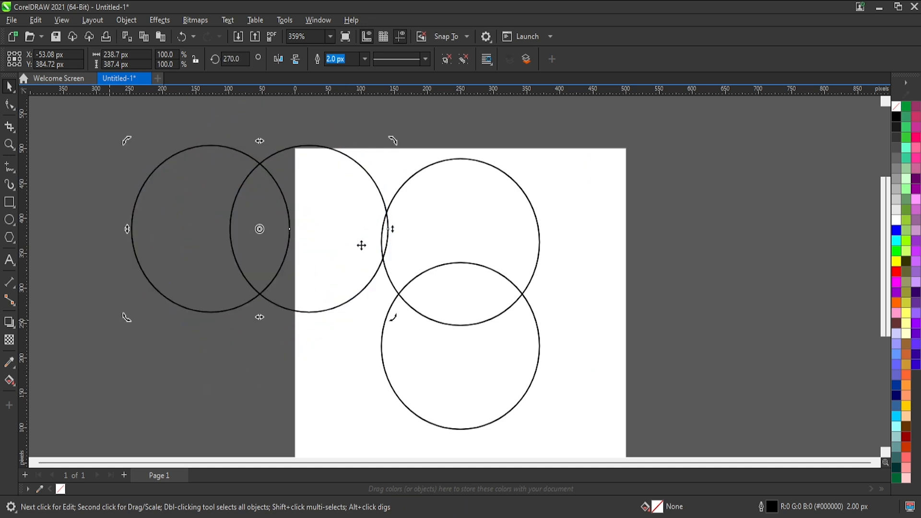
# Smart-fill the overlap of the two circles on the page with red to create a lens shape.
pyautogui.click(538, 226)
pyautogui.click(410, 392)
pyautogui.click(442, 323)
pyautogui.click(480, 212)
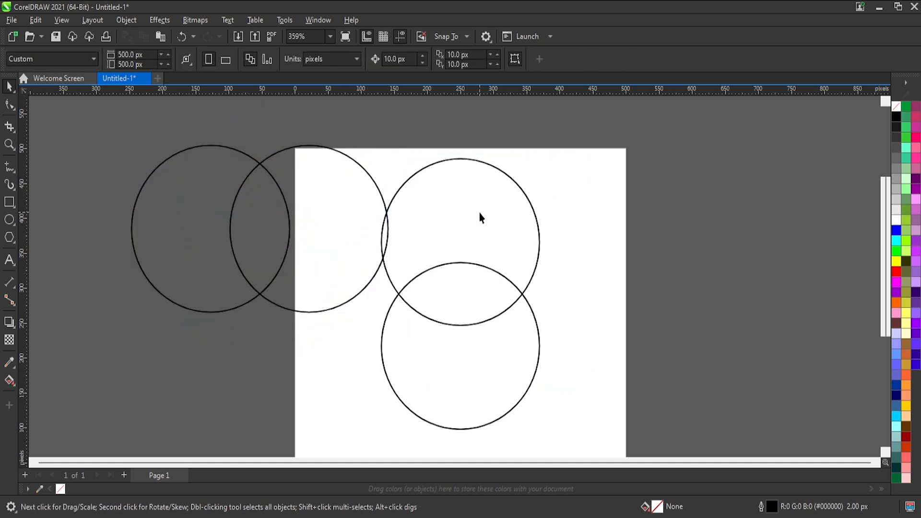
pyautogui.click(10, 382)
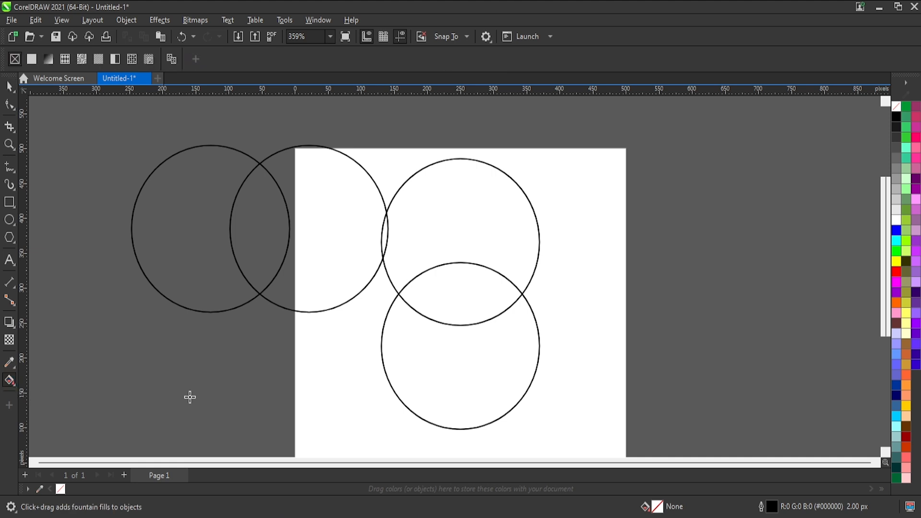
pyautogui.click(430, 289)
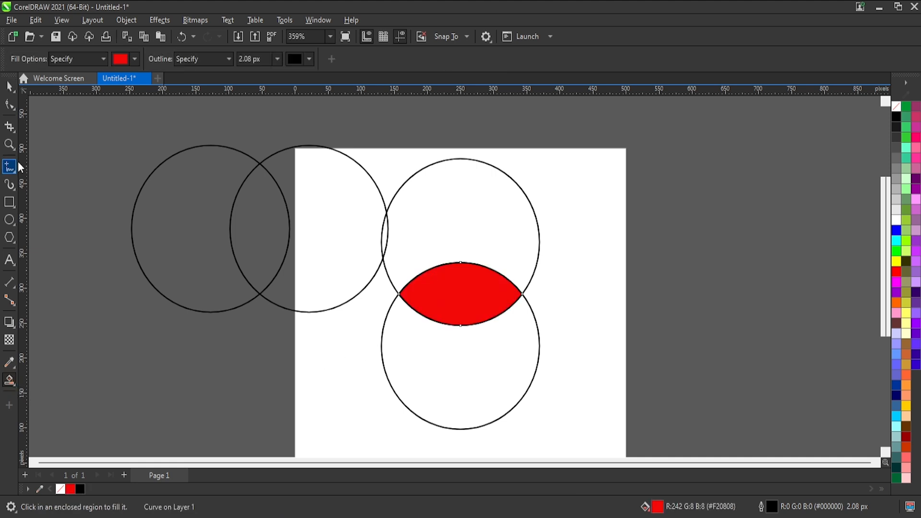
# Delete the two source circles around the red lens shape, keeping the lens in its place.
pyautogui.click(6, 90)
pyautogui.click(602, 311)
pyautogui.click(518, 228)
pyautogui.press('Delete')
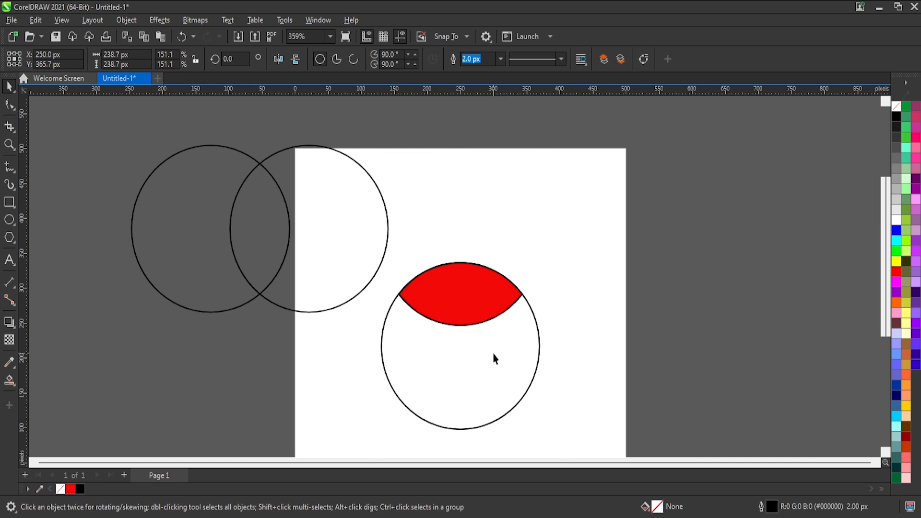
pyautogui.click(493, 356)
pyautogui.press('Delete')
pyautogui.moveTo(454, 290); pyautogui.dragTo(551, 283)
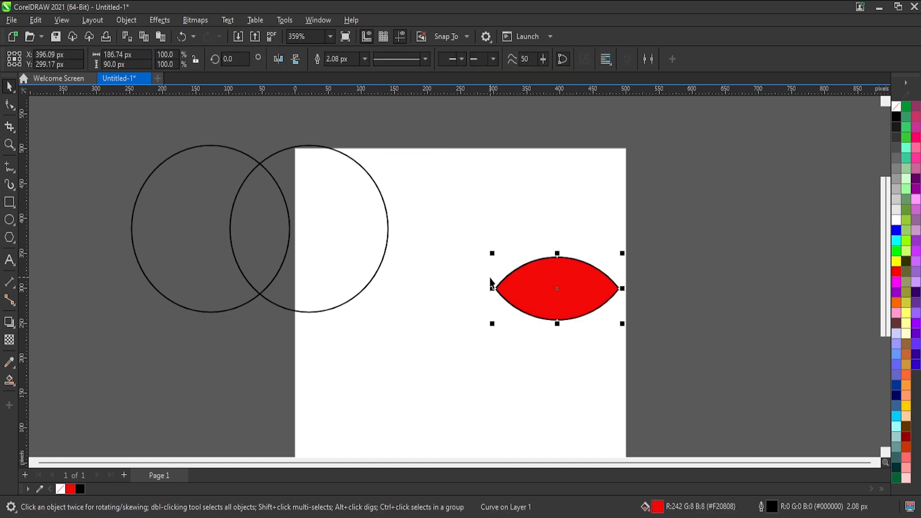
pyautogui.hotkey('ctrl', 'z')
# Shrink the rotated circle group to about 93 px wide and centre it on the red lens shape.
pyautogui.click(191, 226)
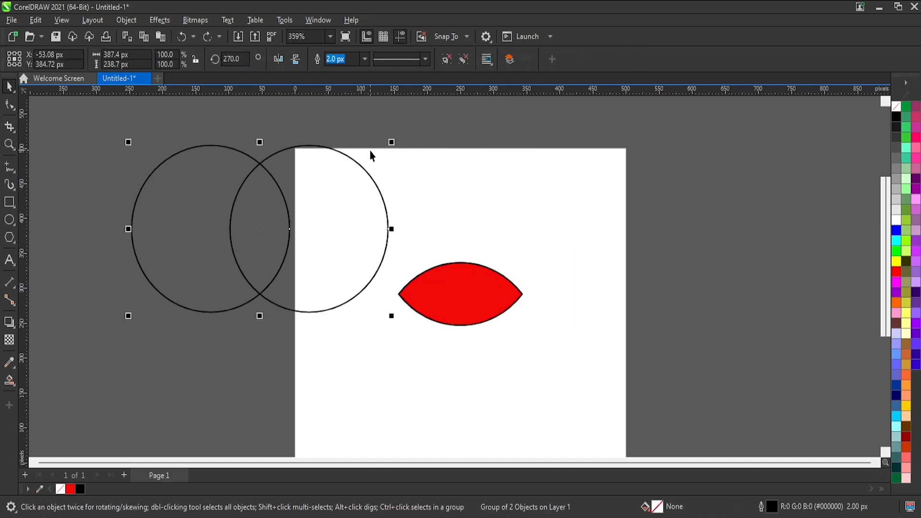
pyautogui.moveTo(391, 143); pyautogui.dragTo(194, 260)
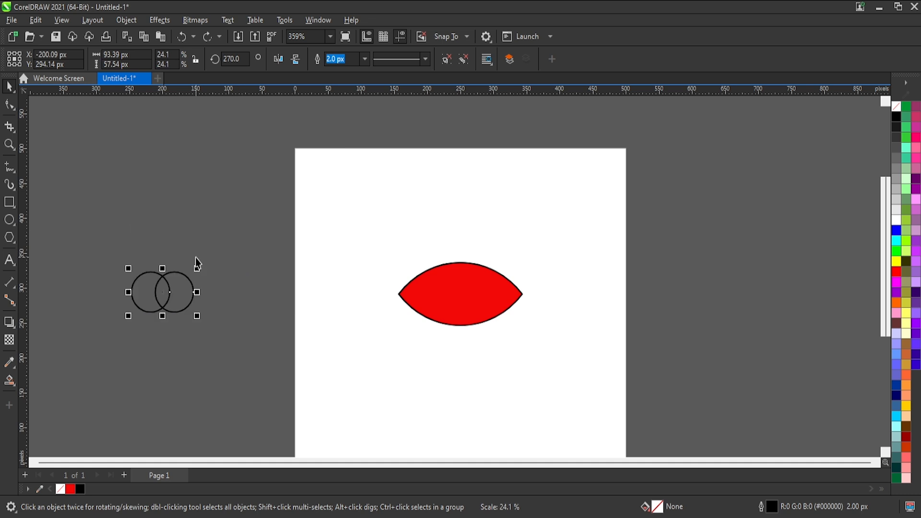
pyautogui.keyDown('shift'); pyautogui.click(429, 286); pyautogui.keyUp('shift')
pyautogui.press('c')
pyautogui.press('e')
pyautogui.scroll(2, 475, 277)
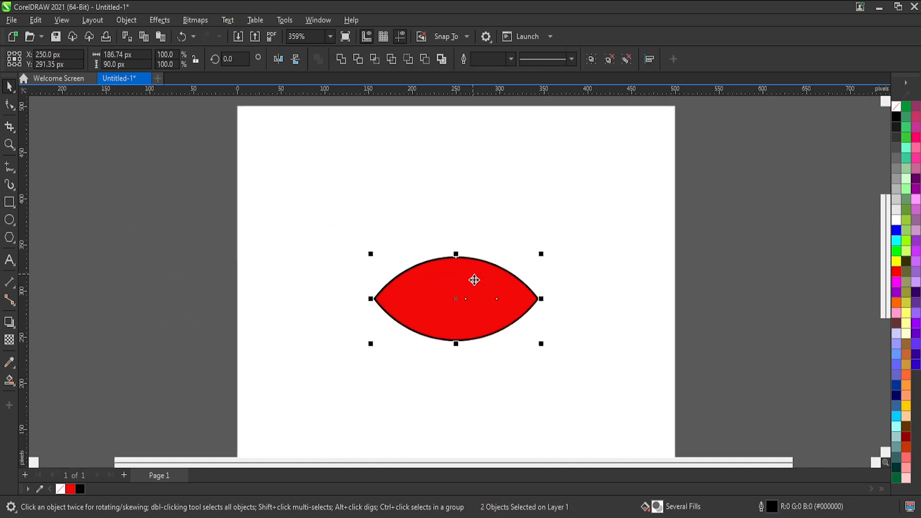
# Send the red lens shape behind the grouped circles.
pyautogui.click(590, 283)
pyautogui.click(538, 299)
pyautogui.hotkey('shift', 'pagedown')
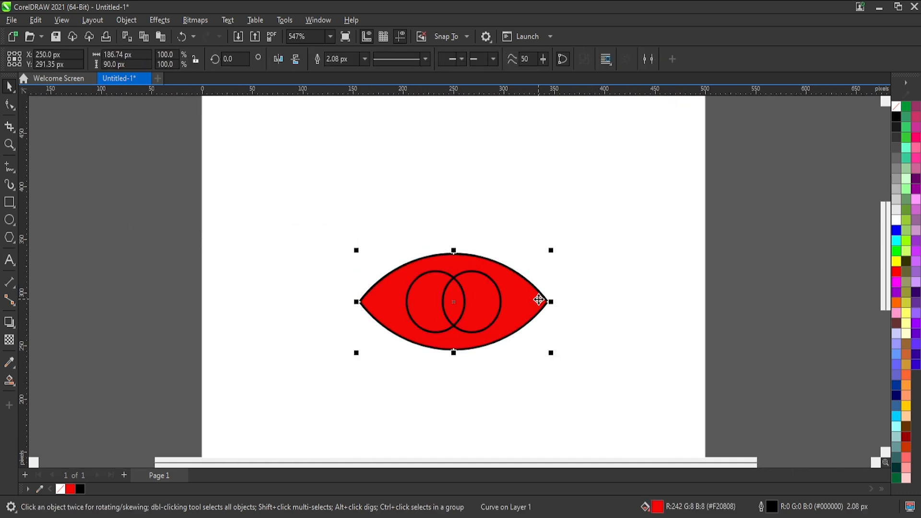
pyautogui.scroll(1, 538, 299)
# Enlarge the circle group from its centre to about 118 px wide inside the red lens.
pyautogui.click(626, 285)
pyautogui.click(477, 273)
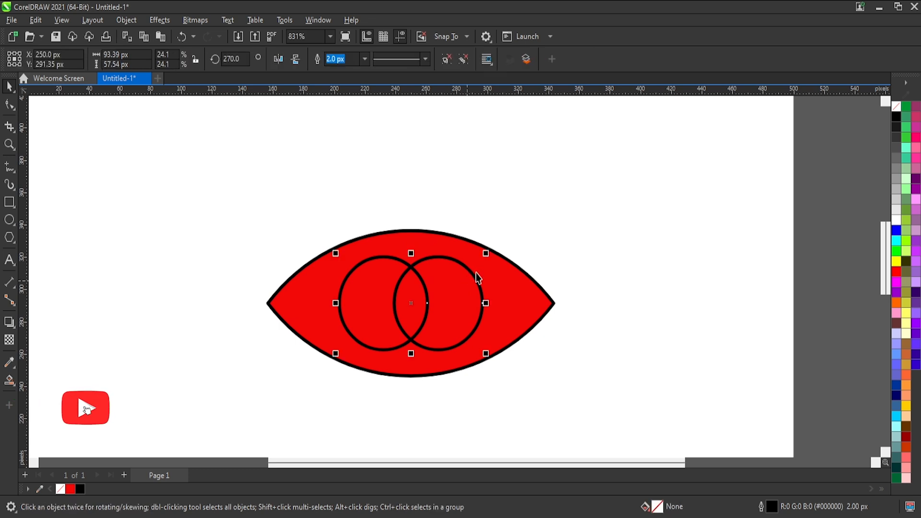
pyautogui.moveTo(486, 254); pyautogui.dragTo(506, 235)
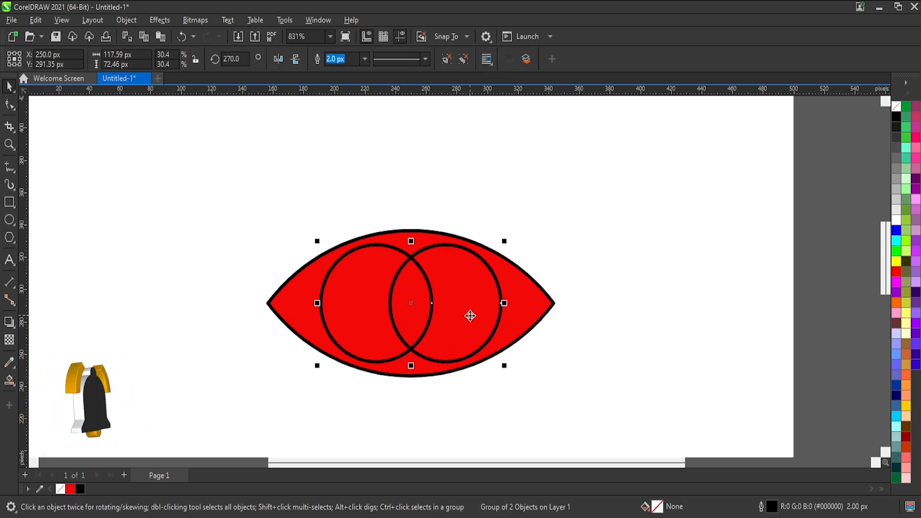
# Move the right circle of the group about 5 px towards the left one to widen their overlap.
pyautogui.keyDown('ctrl'); pyautogui.click(467, 299); pyautogui.keyUp('ctrl')
pyautogui.moveTo(469, 294); pyautogui.dragTo(460, 292)
pyautogui.click(360, 271)
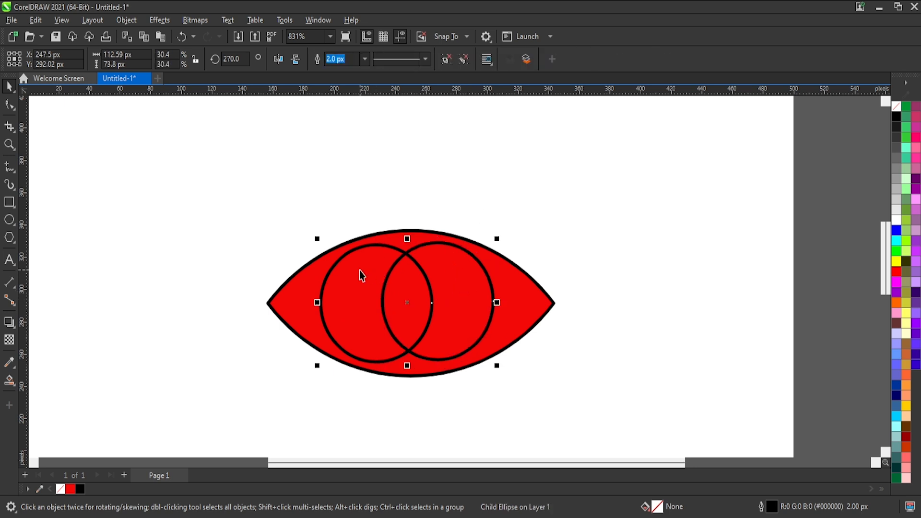
pyautogui.click(477, 208)
pyautogui.click(427, 292)
pyautogui.click(430, 293)
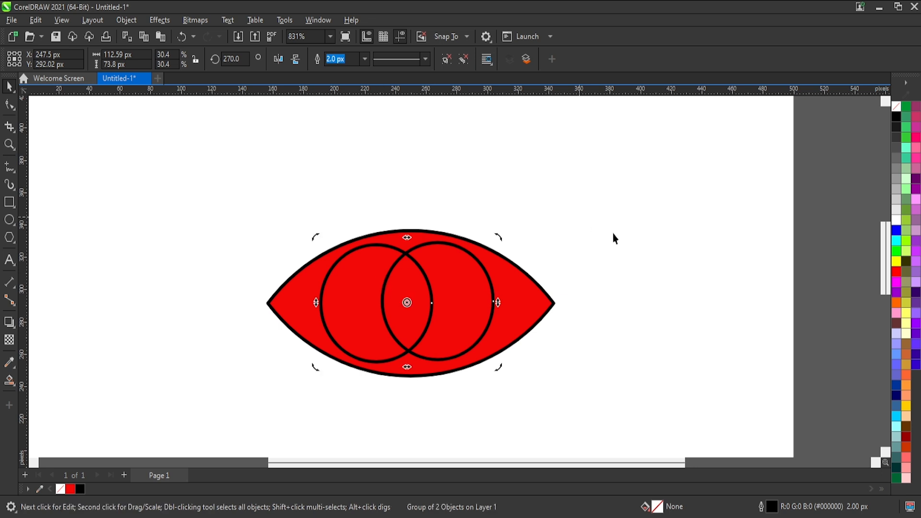
# Ungroup the two inner circles and align their centres on one horizontal line.
pyautogui.hotkey('ctrl', 'u')
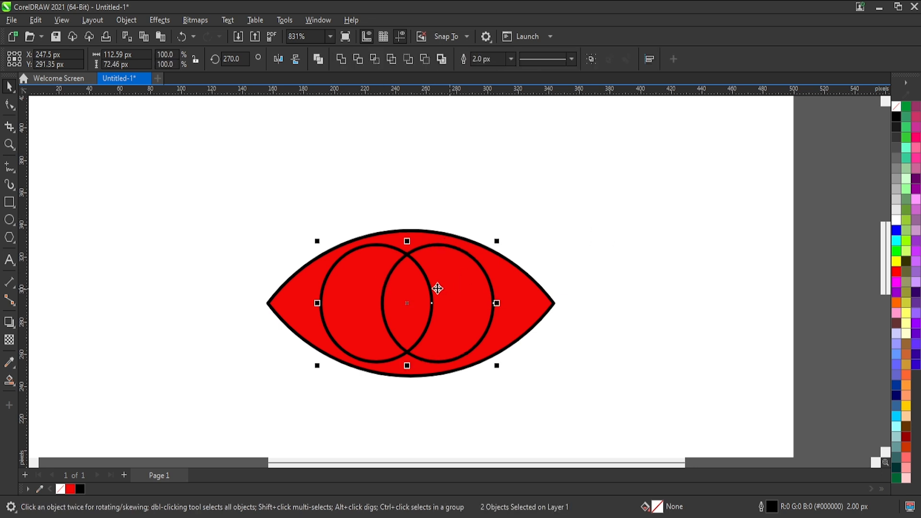
pyautogui.hotkey('ctrl', 'g')
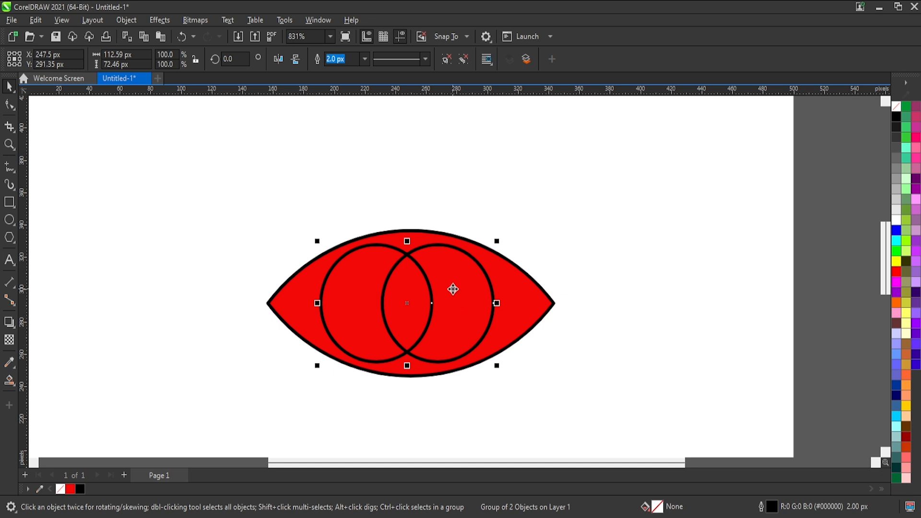
pyautogui.hotkey('ctrl', 'u')
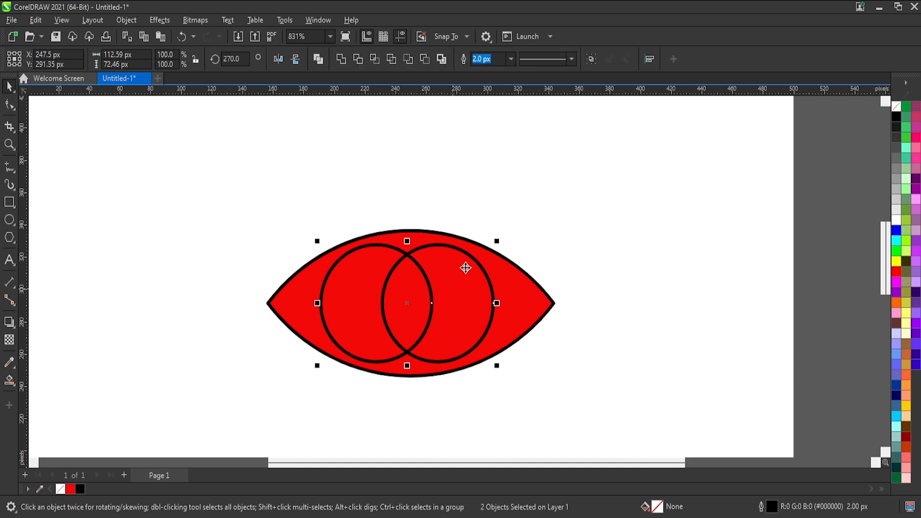
pyautogui.click(429, 61)
pyautogui.hotkey('ctrl', 'z')
pyautogui.click(412, 59)
pyautogui.hotkey('ctrl', 'z')
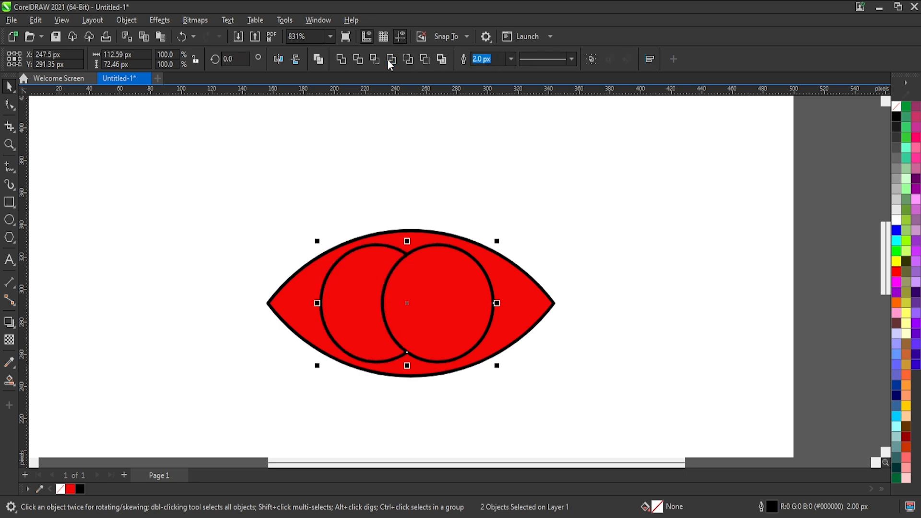
# Intersect the two inner circles and delete both originals, keeping the narrow vertical pupil shape.
pyautogui.click(373, 61)
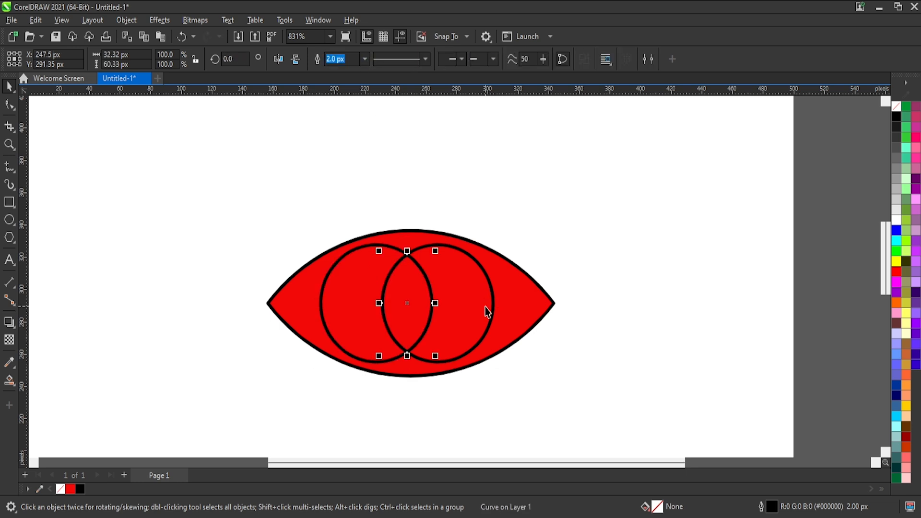
pyautogui.press('Delete')
pyautogui.click(377, 285)
pyautogui.press('Delete')
pyautogui.click(407, 284)
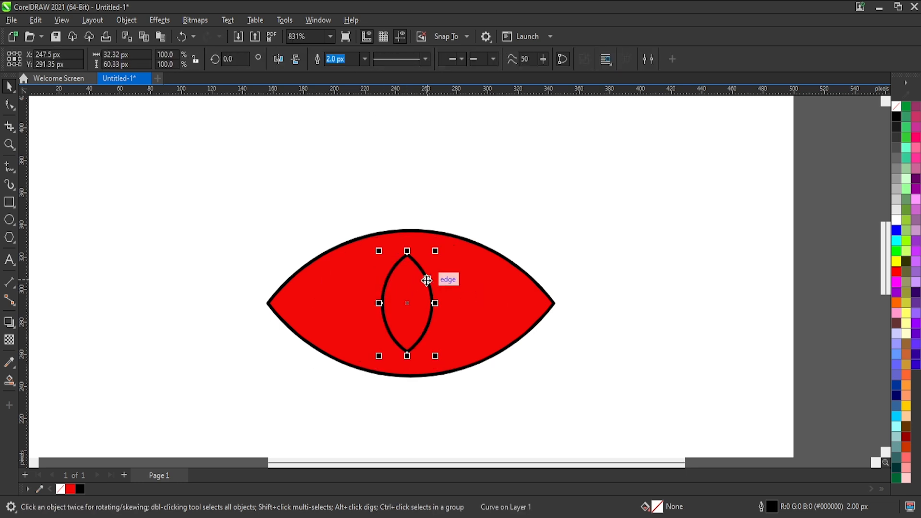
# Draw a straight 2-point line from the pupil's upper tip to the left corner of the red eye shape.
pyautogui.click(578, 224)
pyautogui.click(14, 171)
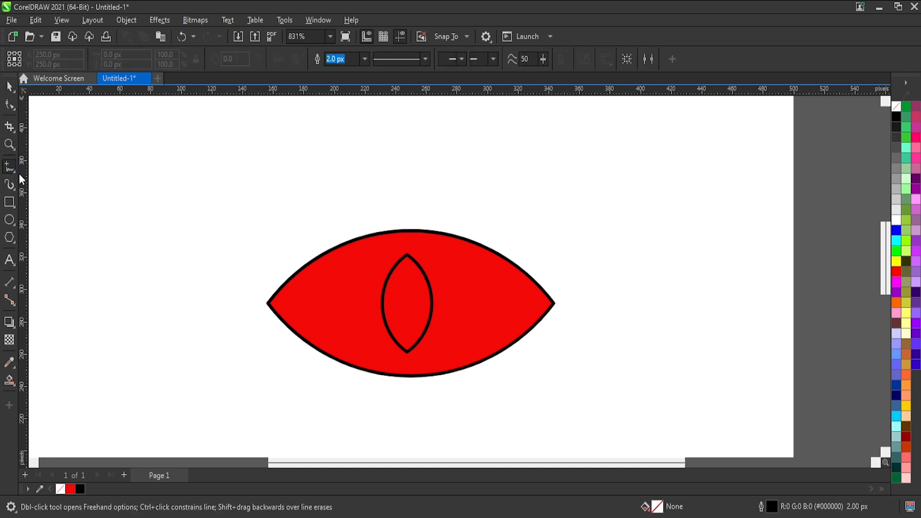
pyautogui.click(16, 174)
pyautogui.click(21, 185)
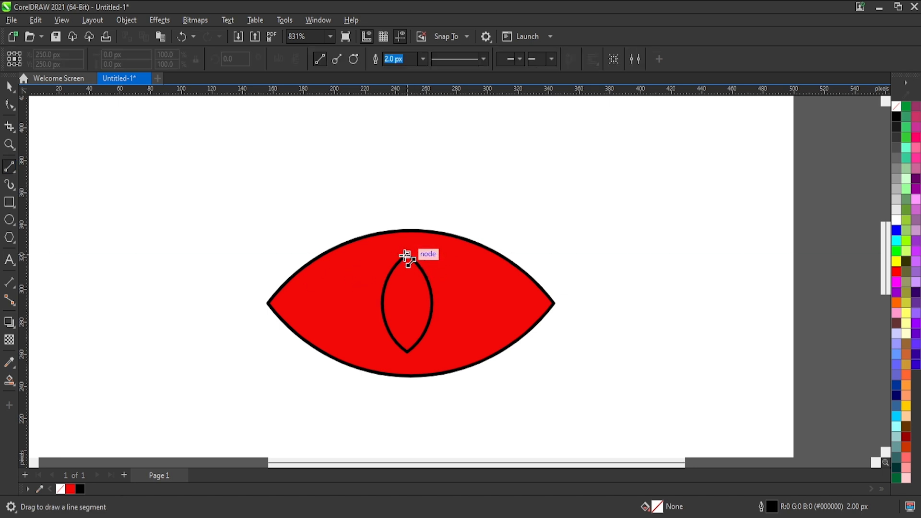
pyautogui.moveTo(407, 254)
pyautogui.mouseDown()
pyautogui.moveTo(308, 303)
pyautogui.moveTo(273, 303)
pyautogui.moveTo(256, 319)
pyautogui.mouseUp()
pyautogui.moveTo(408, 352); pyautogui.dragTo(553, 302)
pyautogui.press('Delete')
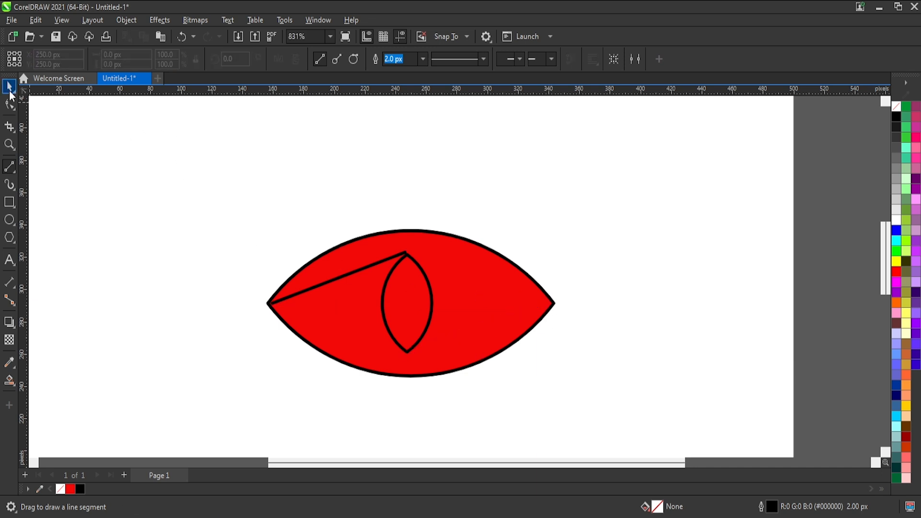
# Centre the pupil shape horizontally on the red eye shape.
pyautogui.click(10, 87)
pyautogui.click(416, 297)
pyautogui.keyDown('shift'); pyautogui.click(477, 281); pyautogui.keyUp('shift')
pyautogui.press('c')
pyautogui.click(422, 203)
# Move the straight line's upper end node onto the pupil's upper tip.
pyautogui.scroll(1, 399, 278)
pyautogui.click(388, 255)
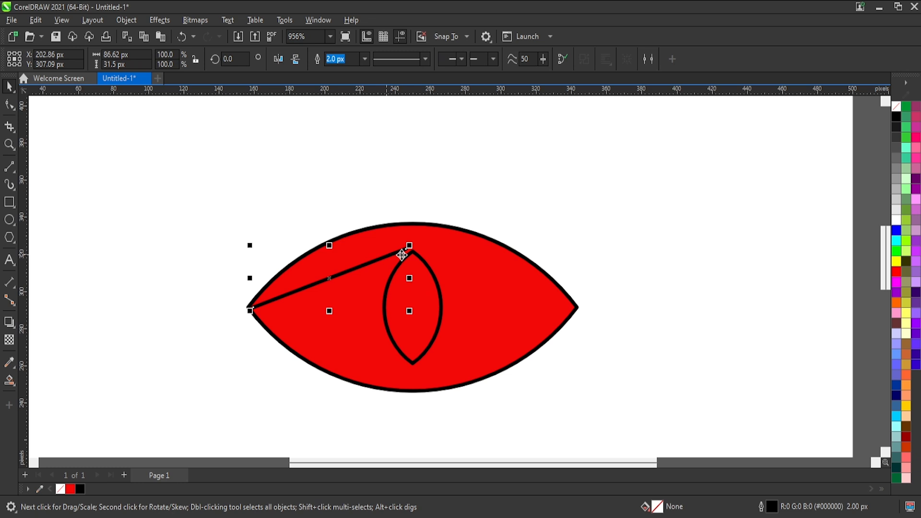
pyautogui.click(9, 105)
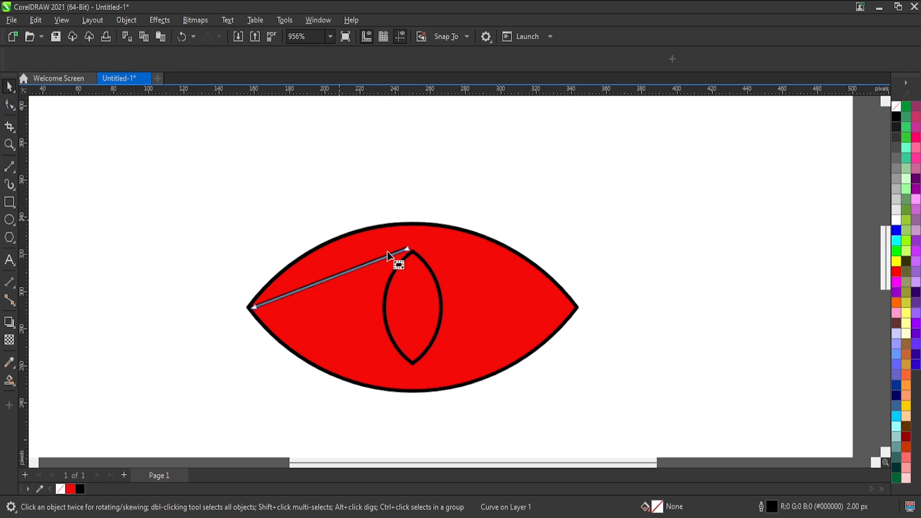
pyautogui.moveTo(409, 247); pyautogui.dragTo(413, 251)
# Convert the line to a curve and bend it upward into an arc below the eye's upper edge.
pyautogui.moveTo(454, 178); pyautogui.dragTo(201, 310)
pyautogui.moveTo(441, 223); pyautogui.dragTo(376, 313)
pyautogui.moveTo(336, 281); pyautogui.dragTo(337, 266)
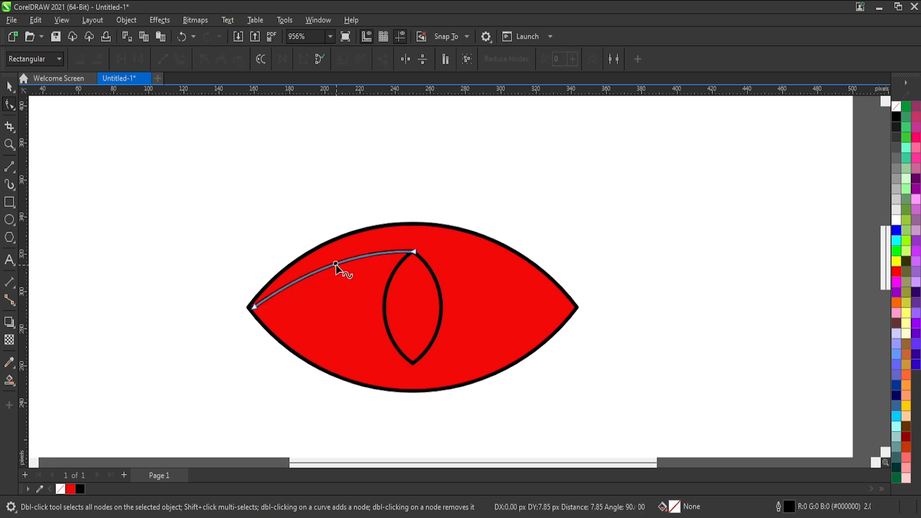
pyautogui.press('Escape')
pyautogui.click(10, 90)
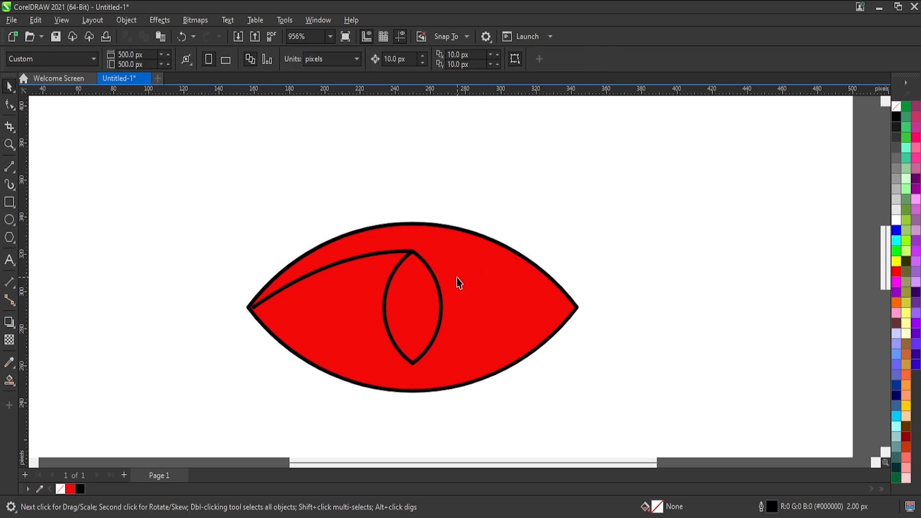
# Duplicate the arc, mirror the copy horizontally and vertically, and attach it from the pupil's lower tip towards the eye's right corner.
pyautogui.moveTo(391, 261); pyautogui.dragTo(431, 321)
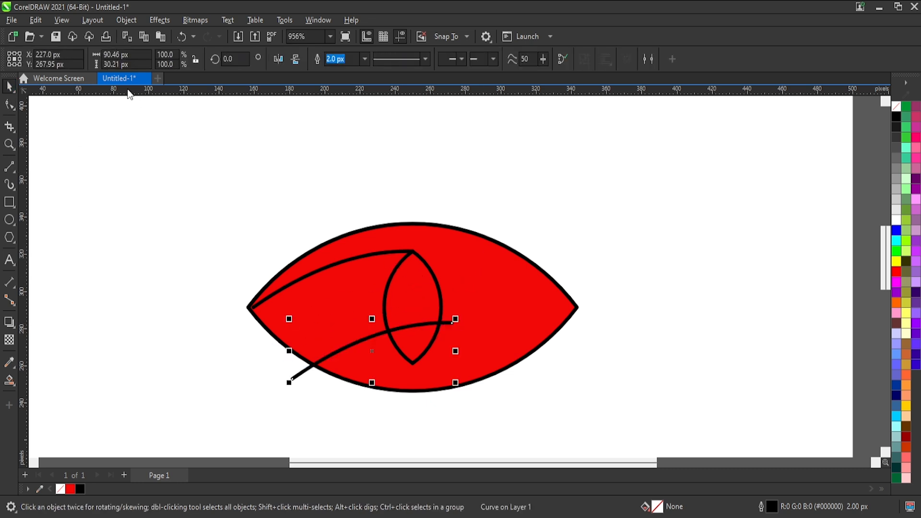
pyautogui.click(283, 59)
pyautogui.click(296, 59)
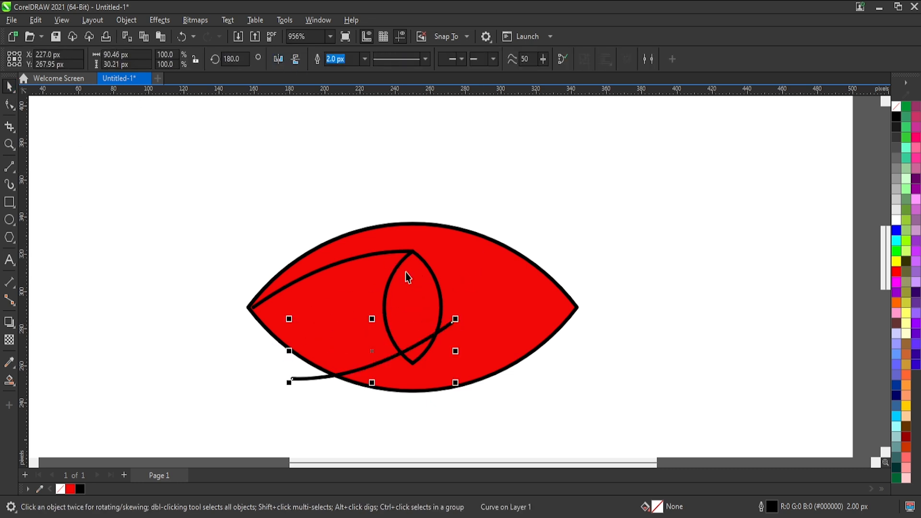
pyautogui.moveTo(292, 379); pyautogui.dragTo(413, 366)
pyautogui.scroll(3, 415, 369)
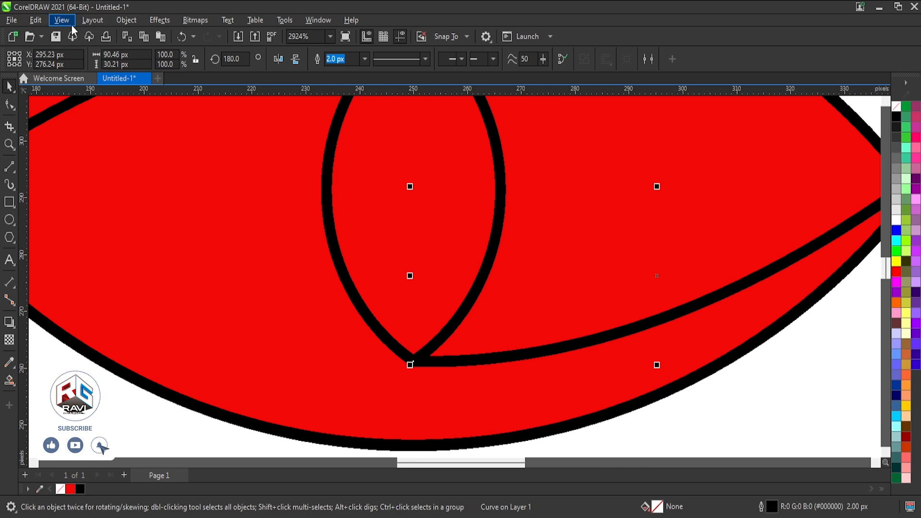
# Switch to wireframe view and examine where the two arcs meet the pupil's upper and lower tips.
pyautogui.hotkey('shift', 'F9')
pyautogui.scroll(2, 410, 363)
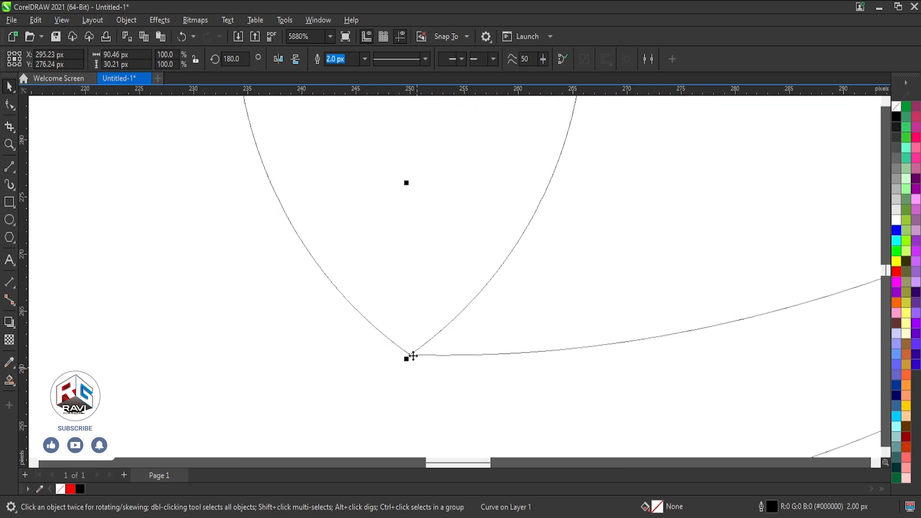
pyautogui.scroll(3, 413, 356)
pyautogui.scroll(-5, 416, 367)
pyautogui.scroll(3, 422, 205)
pyautogui.scroll(6, 412, 130)
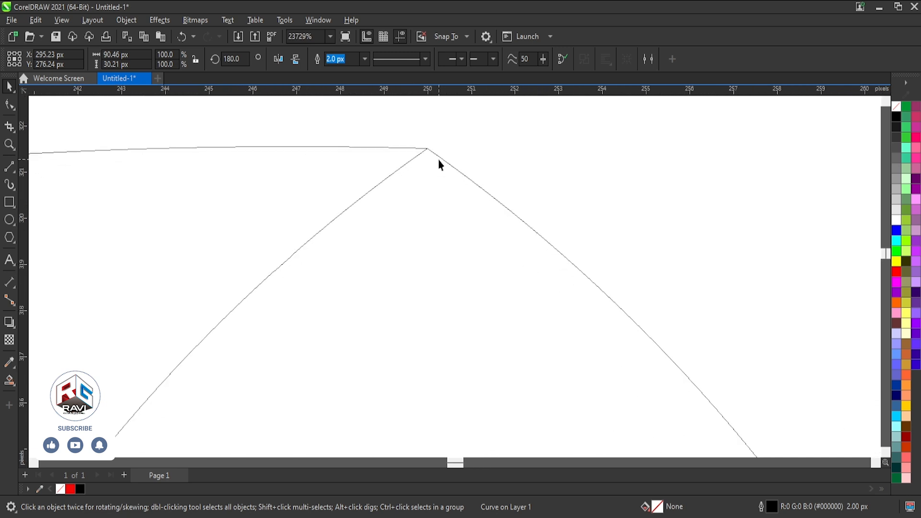
pyautogui.scroll(-8, 432, 153)
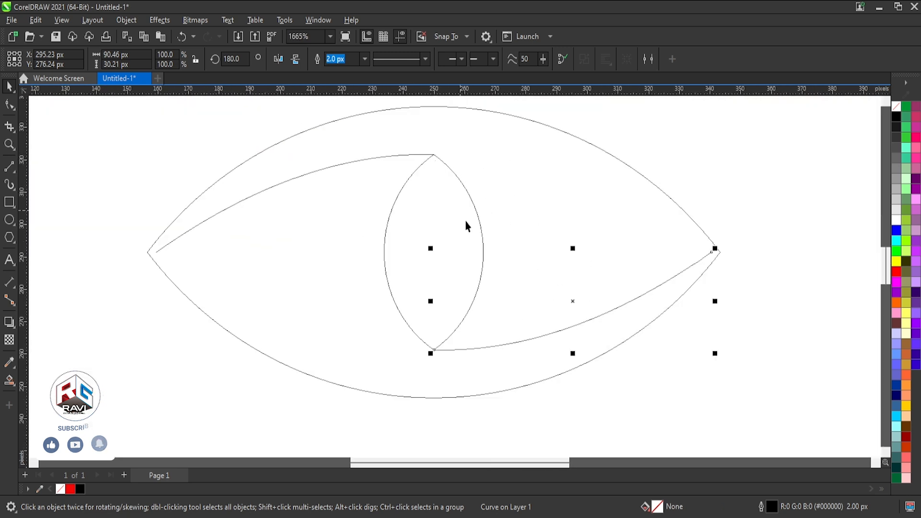
# Move the outer end nodes of both arcs exactly onto the eye's left and right corners.
pyautogui.click(10, 105)
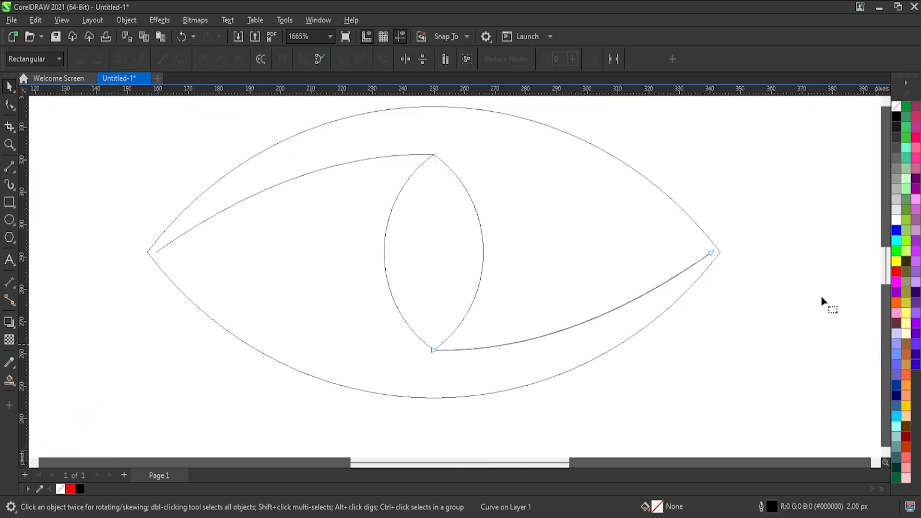
pyautogui.click(717, 252)
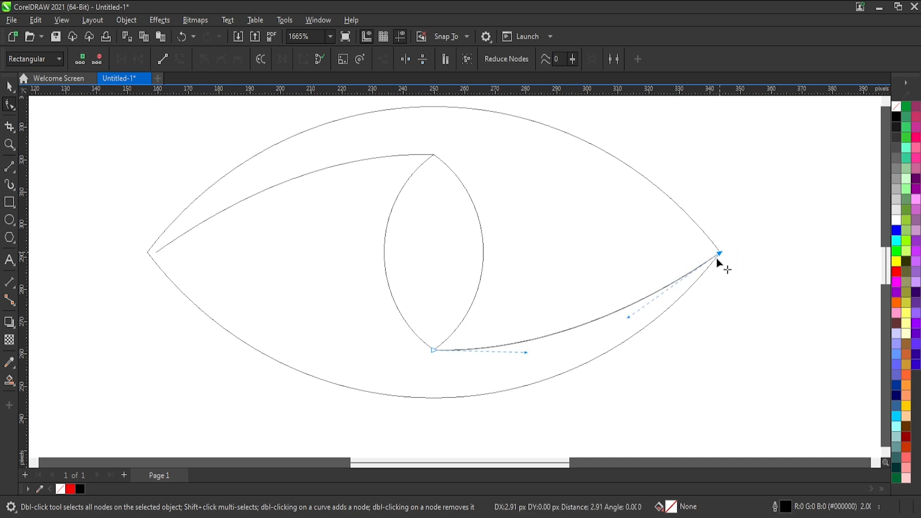
pyautogui.click(156, 252)
pyautogui.moveTo(156, 252); pyautogui.dragTo(147, 252)
pyautogui.click(9, 88)
pyautogui.click(631, 250)
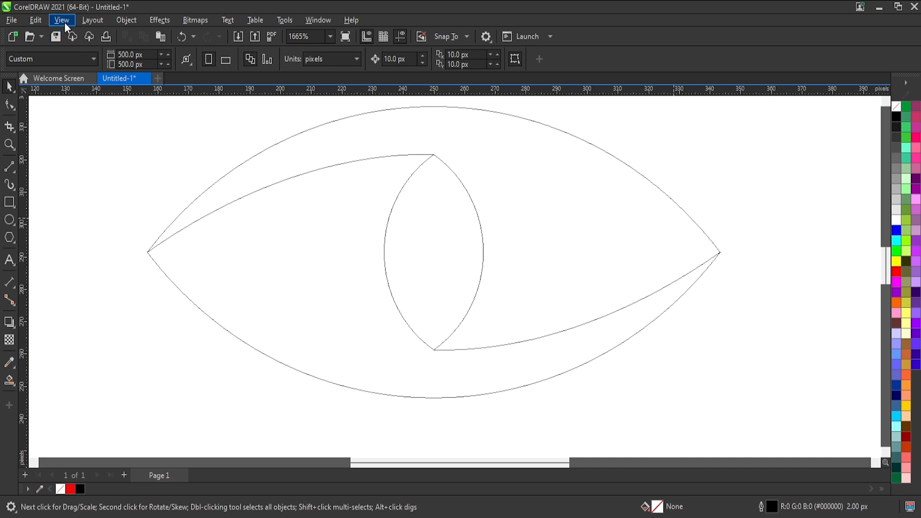
# Return to the filled view and create separate red shapes from the two regions around the pupil with Smart Fill.
pyautogui.scroll(-2, 594, 397)
pyautogui.moveTo(700, 419); pyautogui.dragTo(80, 176)
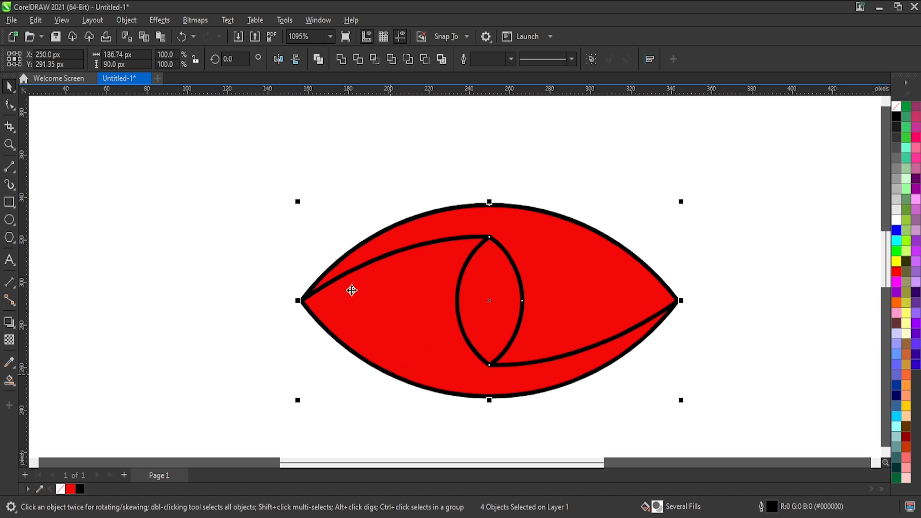
pyautogui.click(428, 295)
pyautogui.click(581, 276)
pyautogui.click(9, 87)
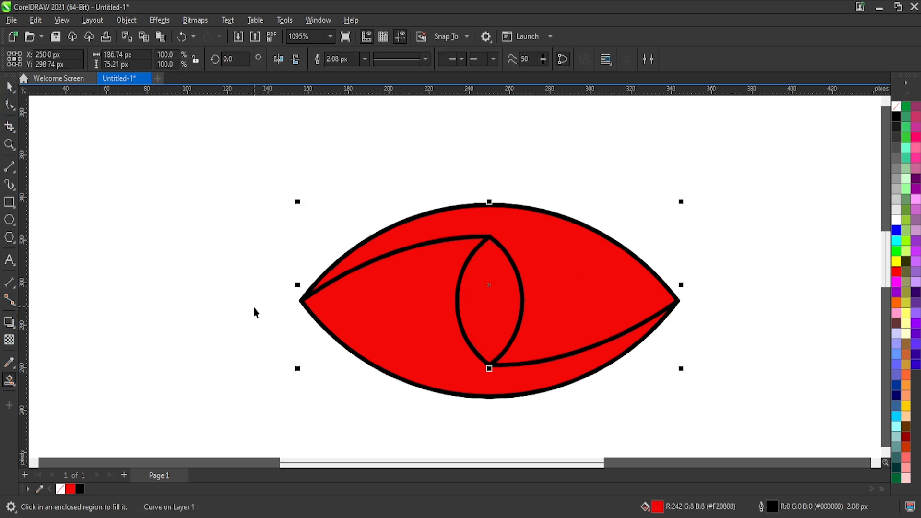
# Move the two smart-filled shapes off the original artwork and delete the original eye, pupil and arcs.
pyautogui.moveTo(404, 318); pyautogui.dragTo(266, 332)
pyautogui.hotkey('ctrl', 'z')
pyautogui.keyDown('shift'); pyautogui.click(566, 268); pyautogui.keyUp('shift')
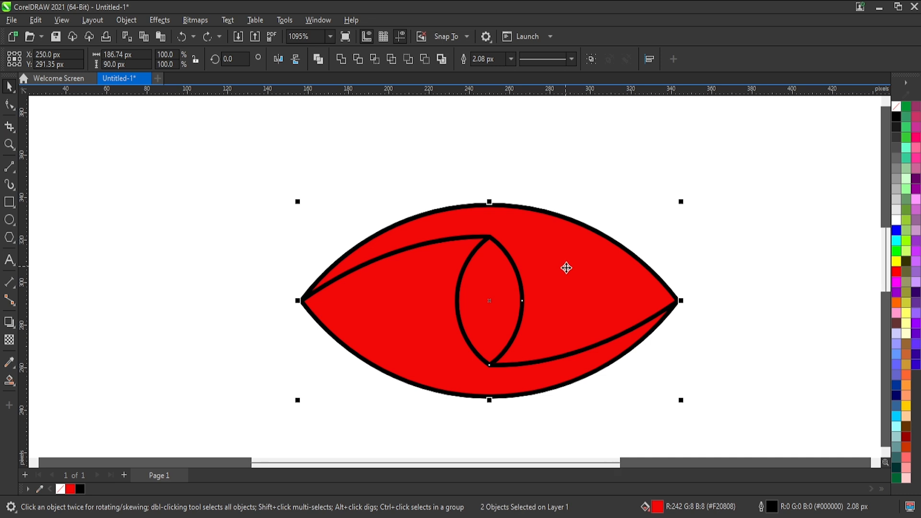
pyautogui.scroll(-2, 568, 284)
pyautogui.moveTo(568, 284); pyautogui.dragTo(281, 289)
pyautogui.moveTo(683, 169); pyautogui.dragTo(370, 408)
pyautogui.press('Delete')
# Move the two red shapes back onto the page and enlarge them together to 147.7%.
pyautogui.moveTo(387, 182); pyautogui.dragTo(38, 423)
pyautogui.moveTo(168, 320); pyautogui.dragTo(552, 302)
pyautogui.scroll(-2, 366, 440)
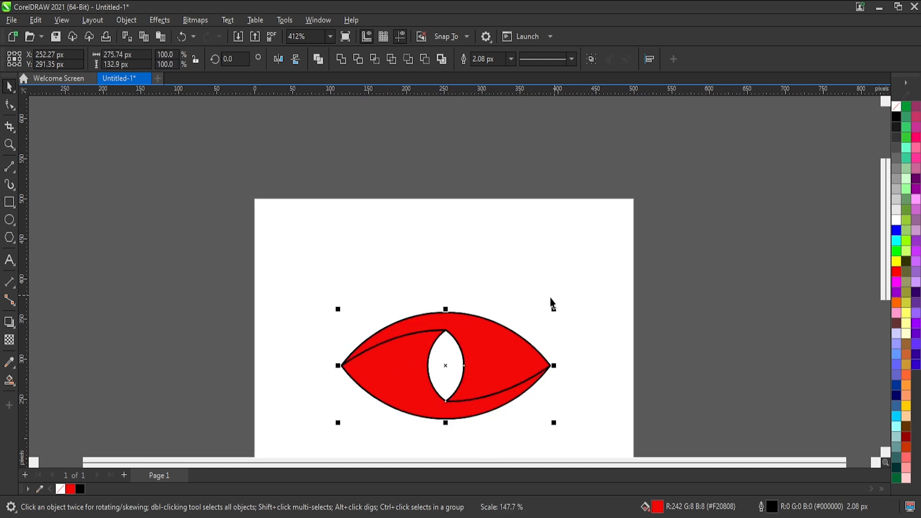
pyautogui.scroll(1, 455, 402)
# Remove the black outline from both red shapes.
pyautogui.moveTo(565, 445); pyautogui.dragTo(257, 443)
pyautogui.moveTo(677, 206); pyautogui.dragTo(102, 460)
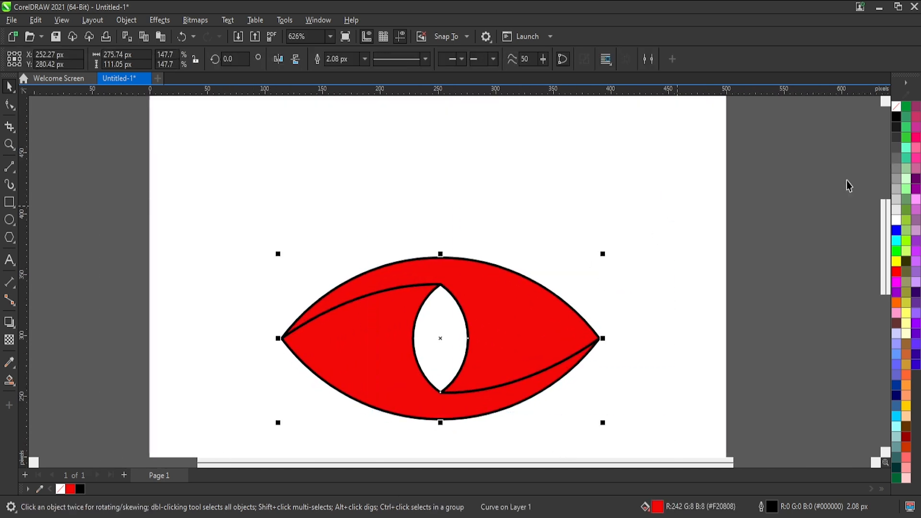
pyautogui.rightClick(897, 109)
pyautogui.click(603, 221)
# Apply a horizontal linear fountain fill to the lower shape, running from red on the left to very dark red on the right.
pyautogui.click(389, 344)
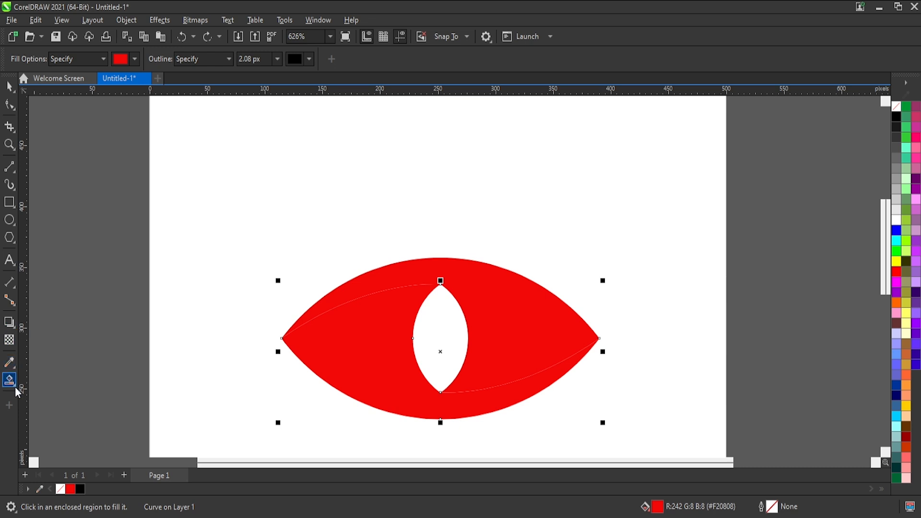
pyautogui.press('g')
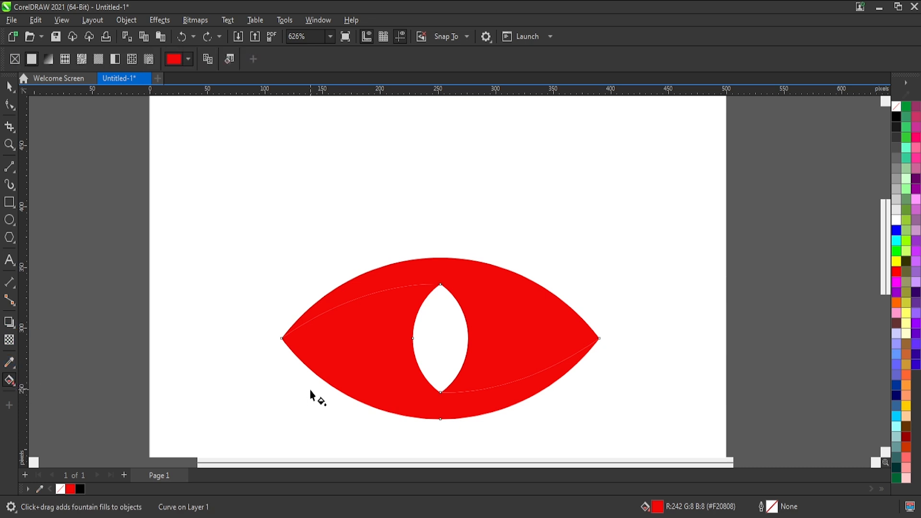
pyautogui.moveTo(280, 350); pyautogui.dragTo(546, 365)
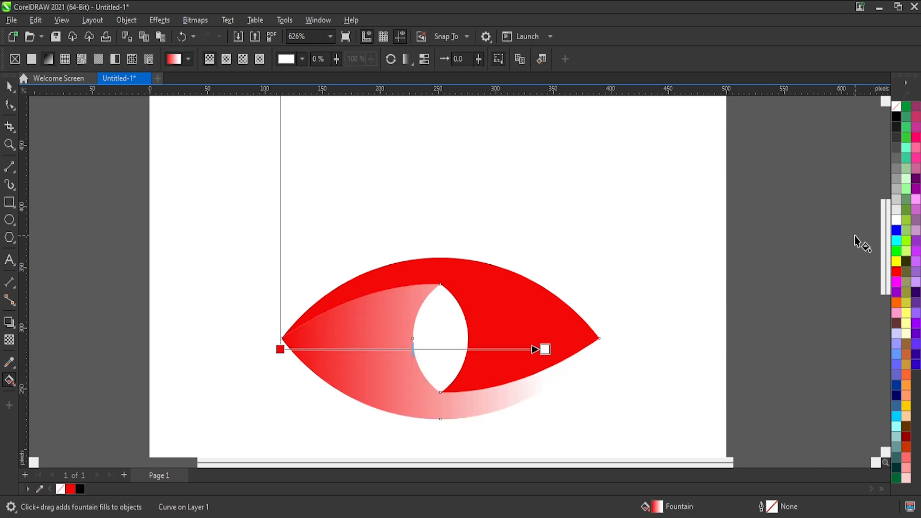
pyautogui.click(896, 272)
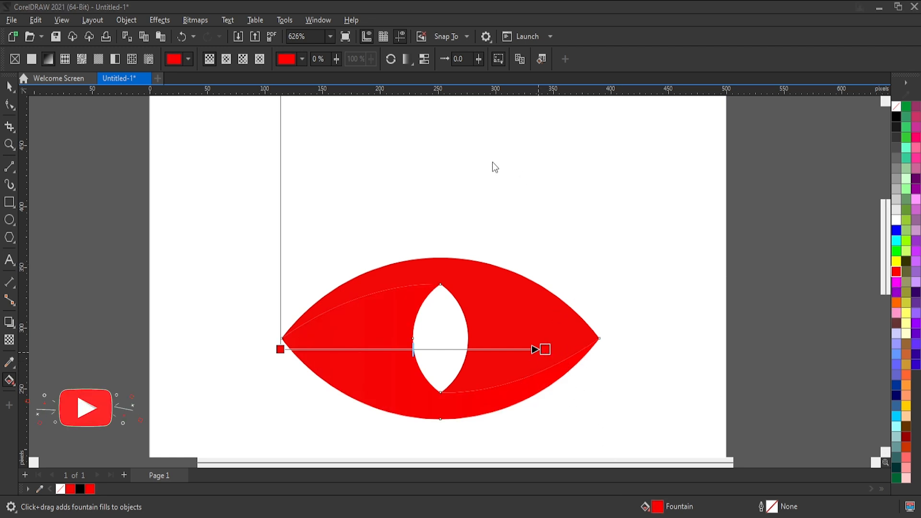
pyautogui.click(582, 233)
pyautogui.click(591, 243)
pyautogui.click(587, 263)
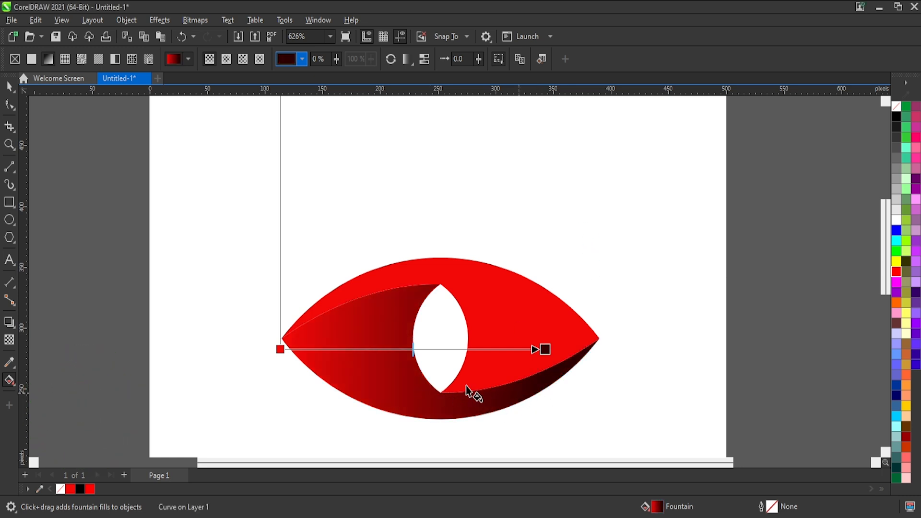
# Angle and shorten the lower shape's gradient so it darkens beneath the pupil towards the right corner.
pyautogui.moveTo(508, 397); pyautogui.dragTo(419, 369)
pyautogui.moveTo(370, 325); pyautogui.dragTo(524, 409)
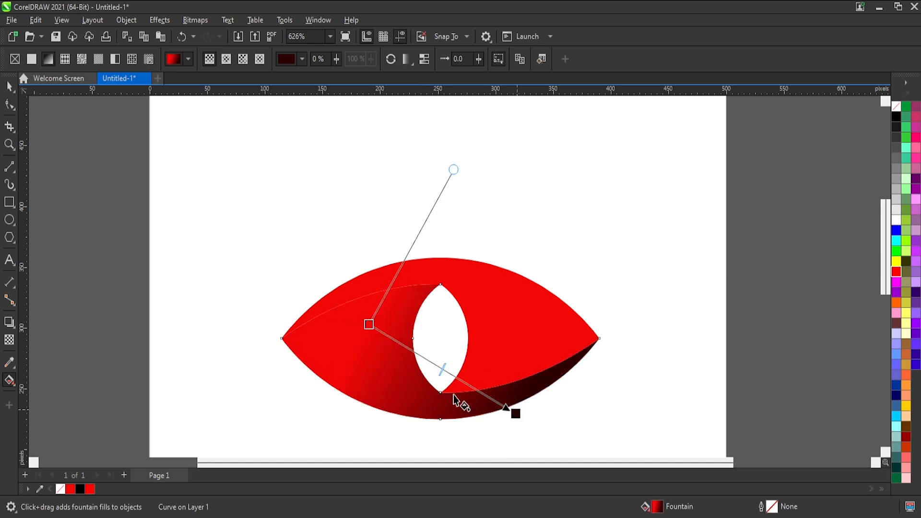
pyautogui.moveTo(369, 324); pyautogui.dragTo(394, 377)
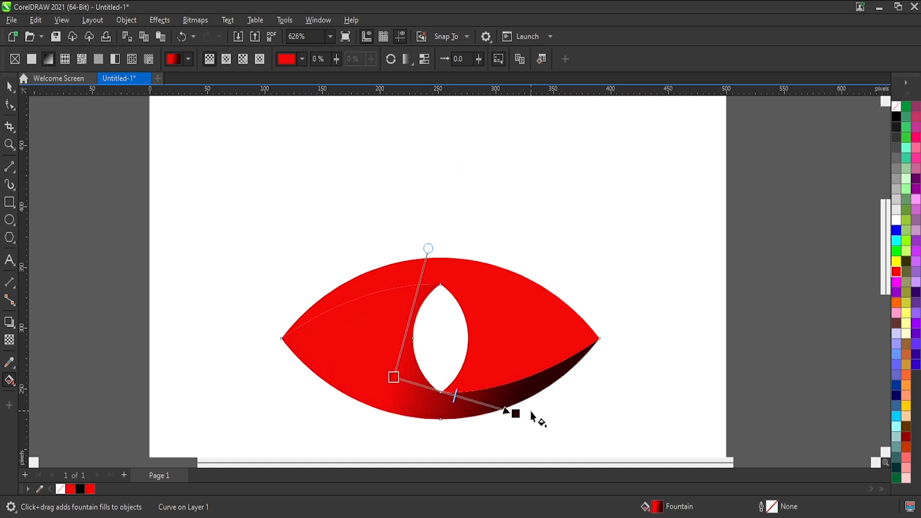
pyautogui.moveTo(515, 413); pyautogui.dragTo(499, 402)
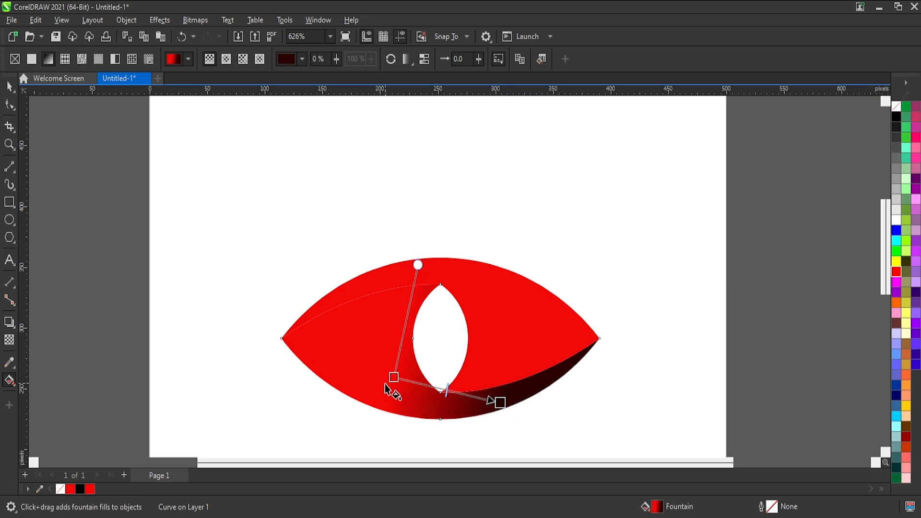
pyautogui.moveTo(393, 376); pyautogui.dragTo(367, 377)
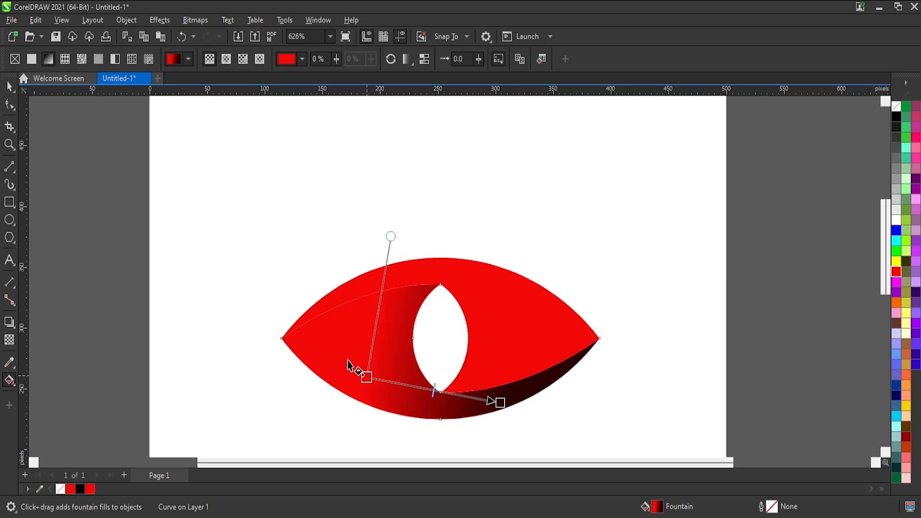
# Copy the lower shape's fountain fill onto the upper shape.
pyautogui.click(11, 86)
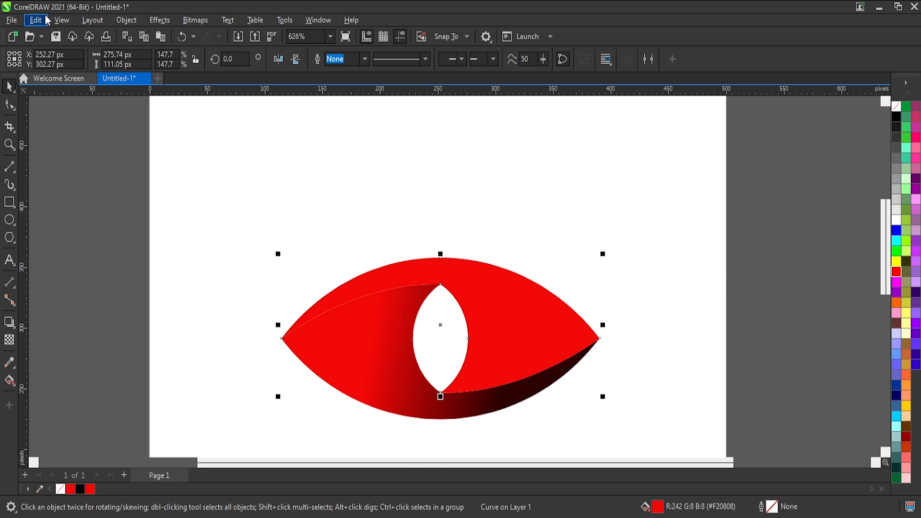
pyautogui.click(74, 105)
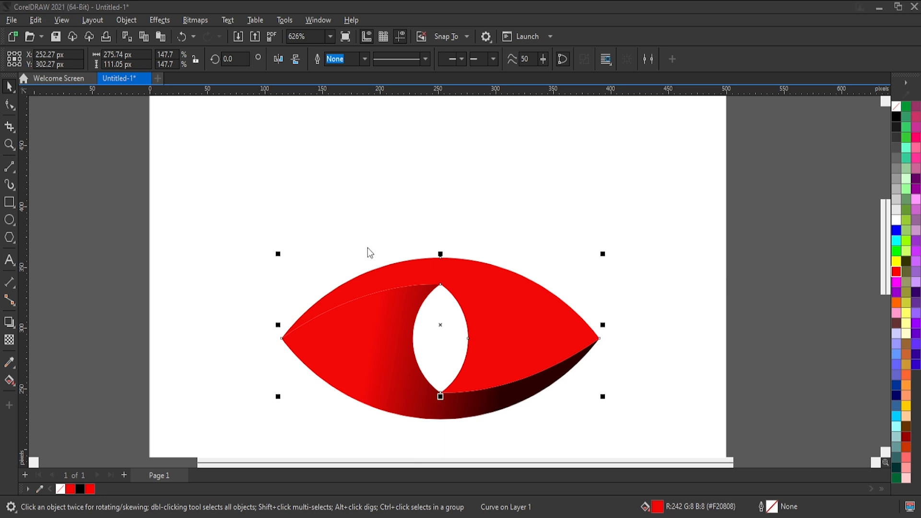
pyautogui.click(470, 295)
pyautogui.click(385, 340)
# Reverse the upper shape's gradient so it runs from red on the right to dark red near the left corner.
pyautogui.click(526, 246)
pyautogui.click(516, 291)
pyautogui.click(9, 380)
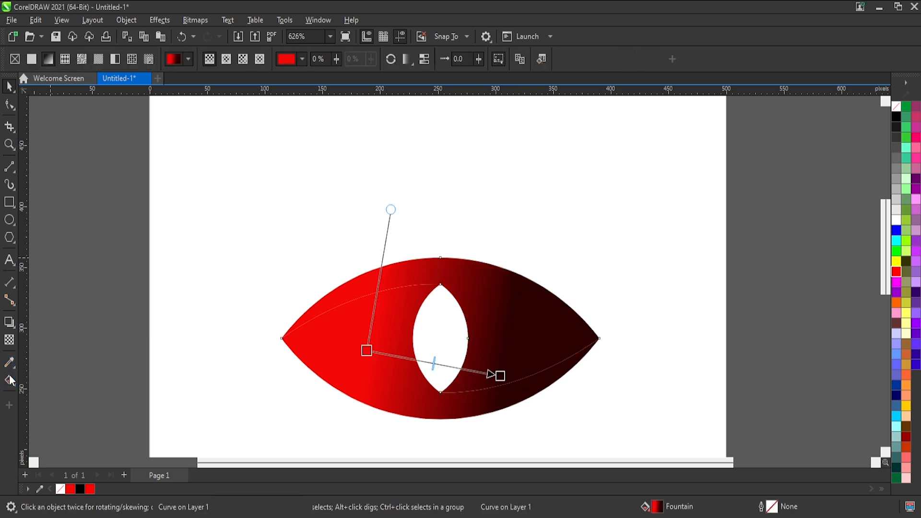
pyautogui.moveTo(559, 318); pyautogui.dragTo(372, 264)
pyautogui.moveTo(317, 311)
pyautogui.mouseDown()
pyautogui.moveTo(439, 286)
pyautogui.moveTo(448, 294)
pyautogui.moveTo(432, 279)
pyautogui.moveTo(447, 262)
pyautogui.moveTo(328, 302)
pyautogui.mouseUp()
pyautogui.moveTo(475, 261); pyautogui.dragTo(550, 274)
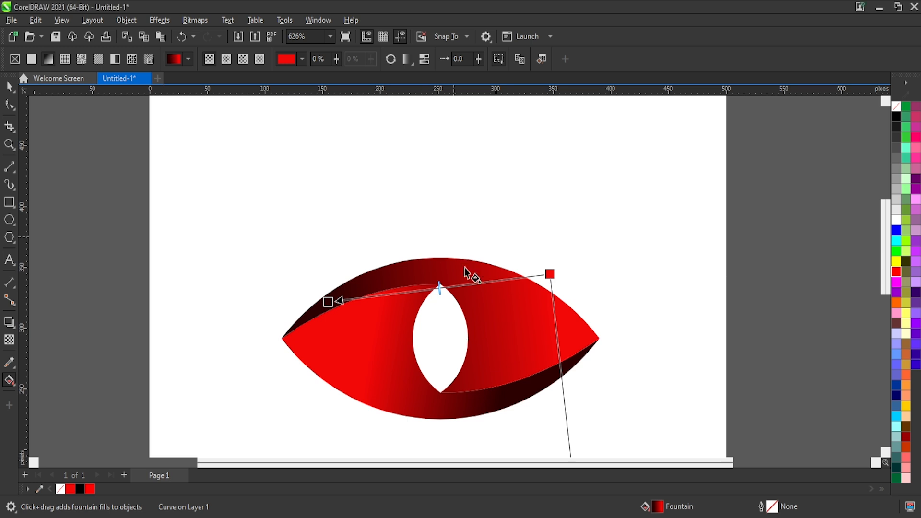
# Redirect the upper shape's gradient downward, from red at the eye's upper edge to dark red along the lower arc.
pyautogui.click(422, 345)
pyautogui.moveTo(527, 372); pyautogui.dragTo(505, 386)
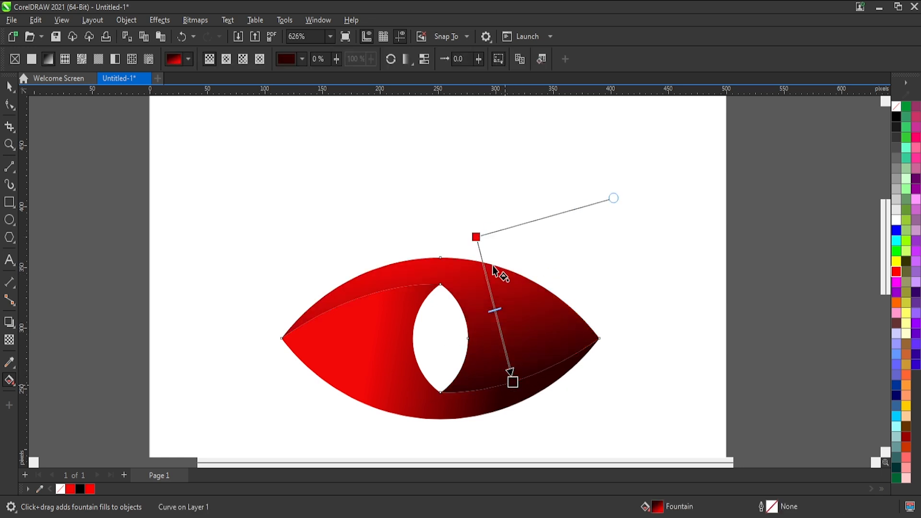
pyautogui.moveTo(476, 237); pyautogui.dragTo(485, 269)
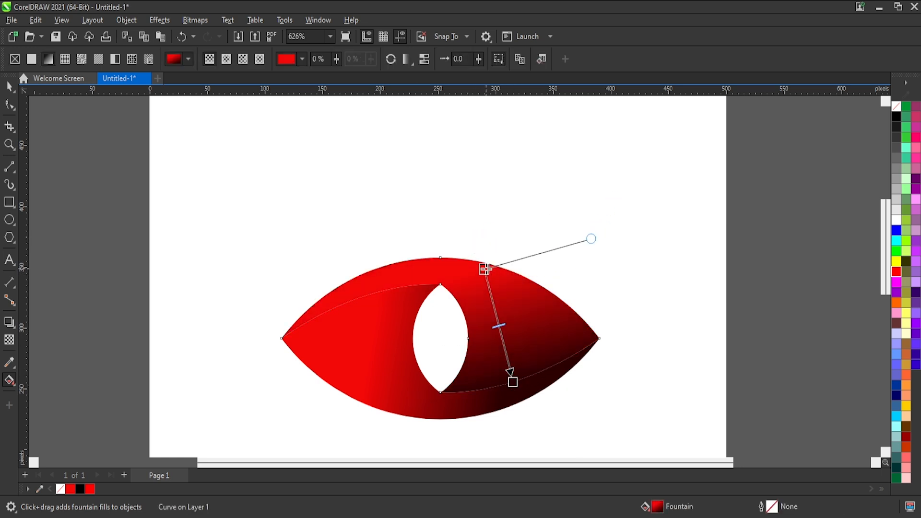
# Run the lower shape's gradient vertically, from red at the eye's lower edge up to dark red along the upper arc.
pyautogui.moveTo(431, 365); pyautogui.dragTo(395, 382)
pyautogui.moveTo(382, 283)
pyautogui.mouseDown()
pyautogui.moveTo(395, 397)
pyautogui.moveTo(399, 279)
pyautogui.mouseUp()
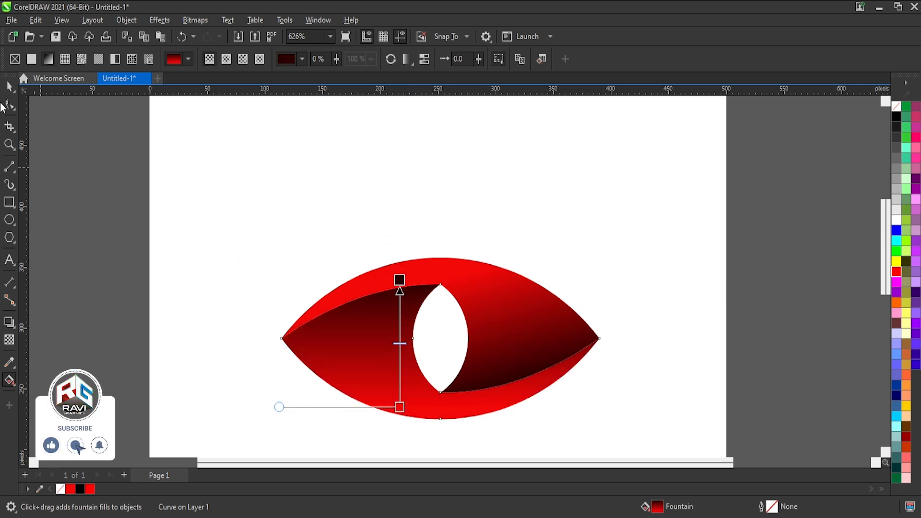
pyautogui.press('space')
pyautogui.scroll(-1, 512, 258)
pyautogui.click(610, 206)
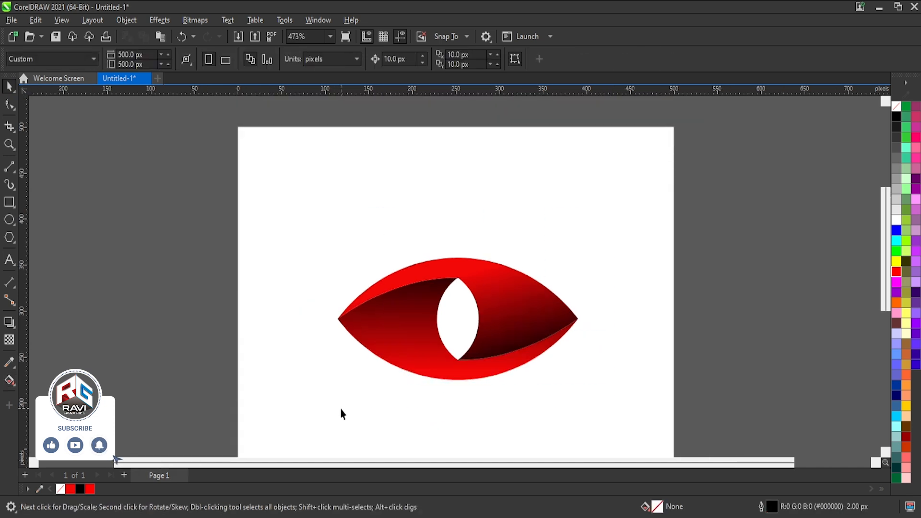
# Slant the lower shape's gradient so its dark end falls along the upper-left arc.
pyautogui.moveTo(262, 438); pyautogui.dragTo(263, 437)
pyautogui.click(268, 437)
pyautogui.click(364, 339)
pyautogui.click(7, 382)
pyautogui.moveTo(406, 286)
pyautogui.mouseDown()
pyautogui.moveTo(422, 360)
pyautogui.moveTo(379, 281)
pyautogui.moveTo(397, 298)
pyautogui.moveTo(401, 287)
pyautogui.mouseUp()
# Slant the upper shape's gradient by shifting its red start leftward and its dark end slightly down.
pyautogui.click(530, 329)
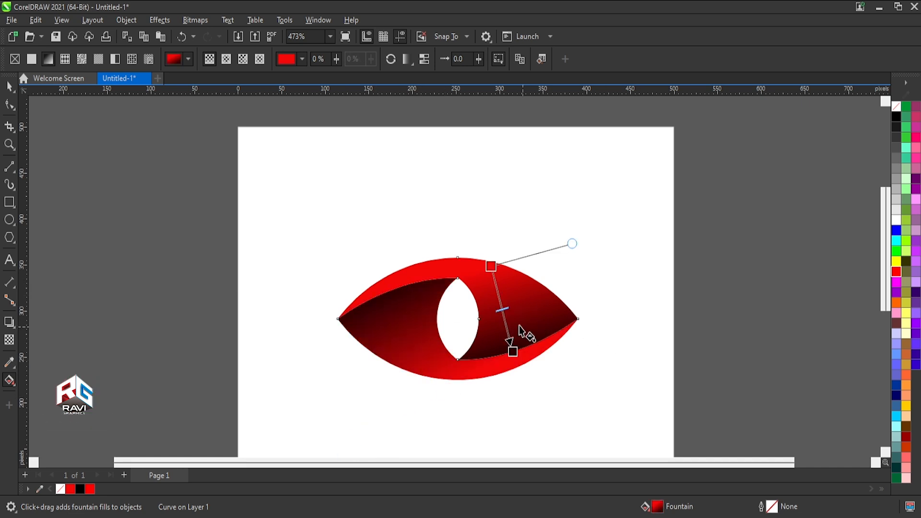
pyautogui.moveTo(490, 267); pyautogui.dragTo(479, 265)
pyautogui.moveTo(512, 351)
pyautogui.mouseDown()
pyautogui.moveTo(522, 351)
pyautogui.moveTo(514, 355)
pyautogui.mouseUp()
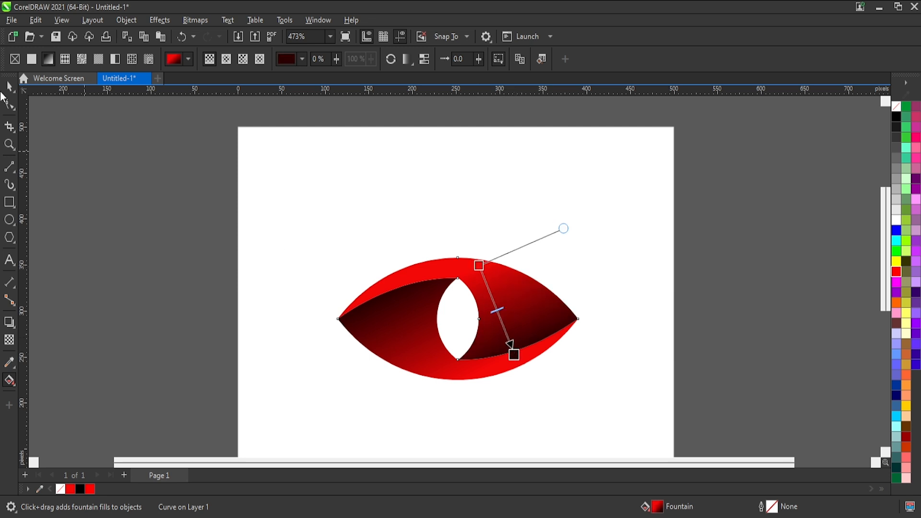
# Group the two gradient shapes of the eye into one object.
pyautogui.click(8, 87)
pyautogui.scroll(-2, 539, 206)
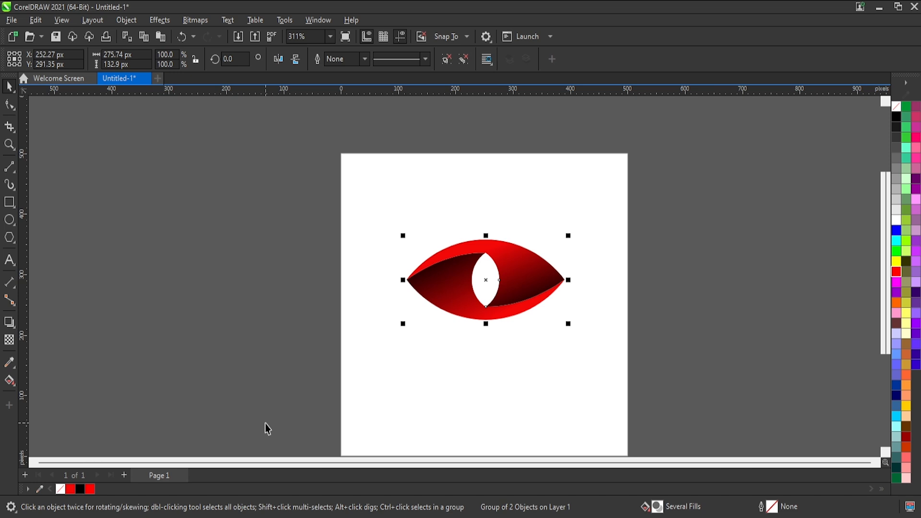
pyautogui.click(440, 325)
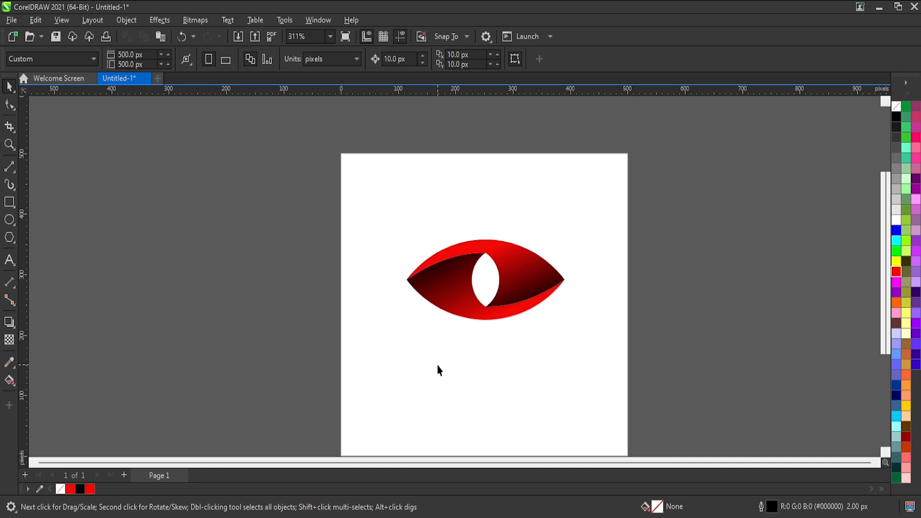
# Add the artistic text "3D LOGO" in 24 pt Arial on the page below the eye.
pyautogui.scroll(2, 438, 370)
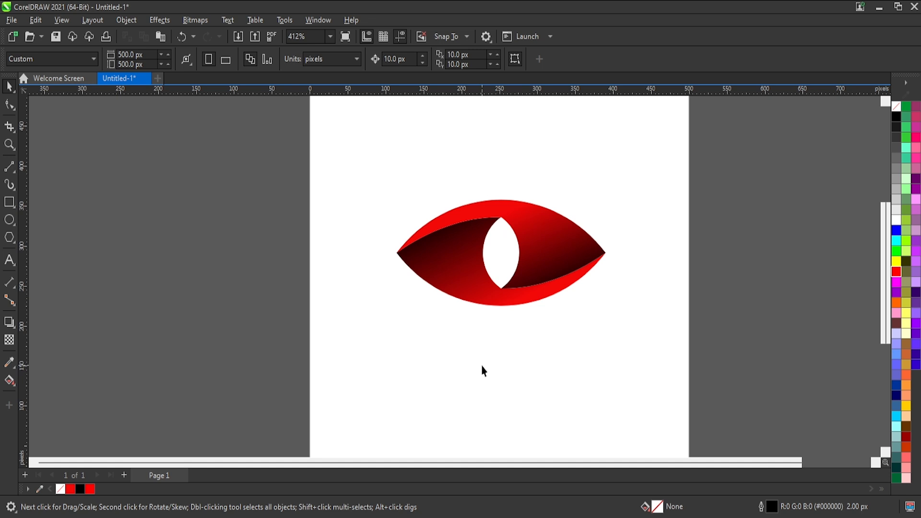
pyautogui.click(468, 380)
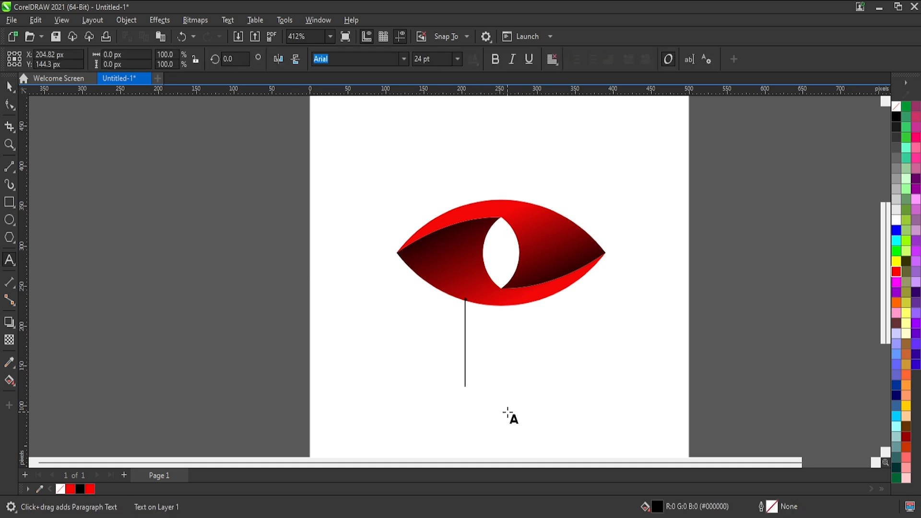
pyautogui.write('l')
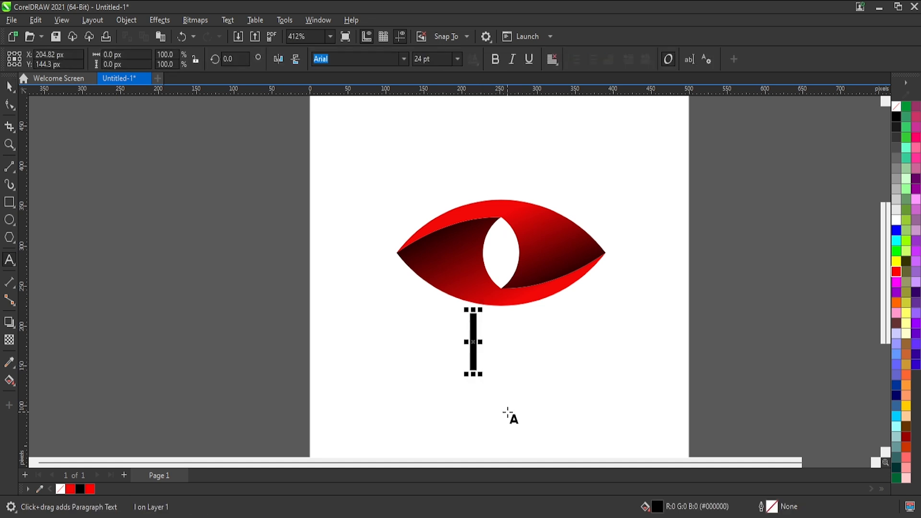
pyautogui.press('BackSpace')
pyautogui.write('l')
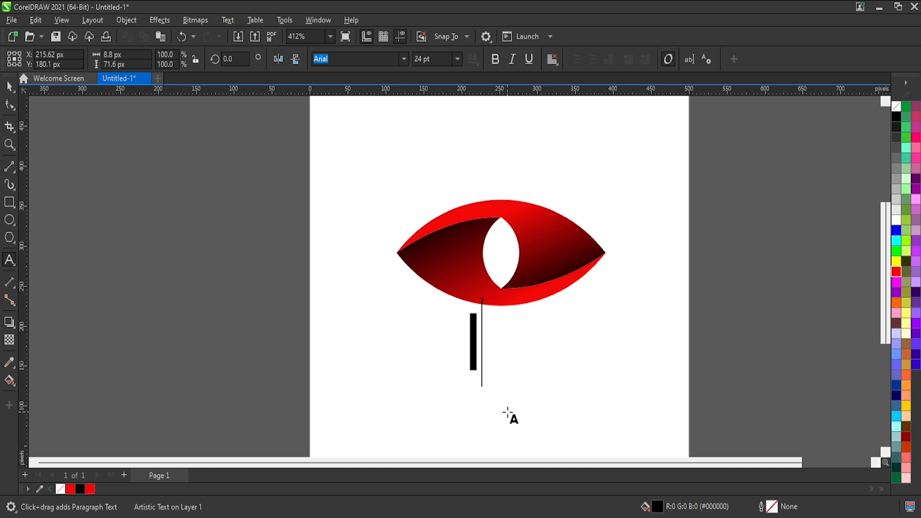
pyautogui.press('BackSpace')
pyautogui.write('3d')
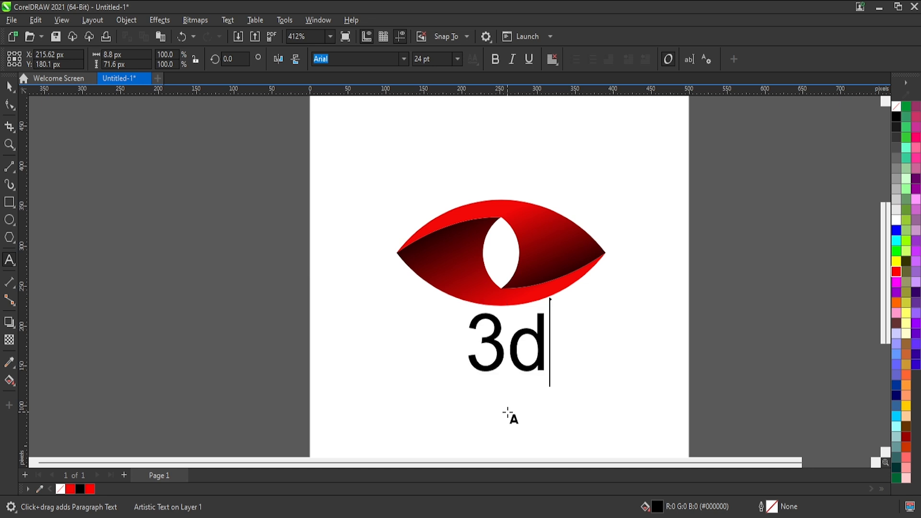
pyautogui.press('BackSpace')
pyautogui.press('BackSpace')
pyautogui.press('BackSpace')
pyautogui.write('D')
pyautogui.press('BackSpace')
pyautogui.write('3D LOTO')
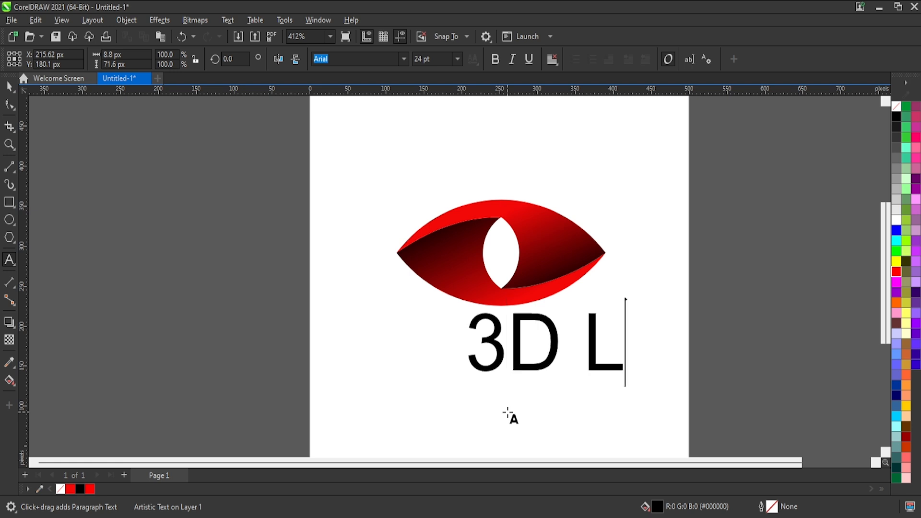
pyautogui.press('BackSpace')
pyautogui.press('BackSpace')
pyautogui.write('GO')
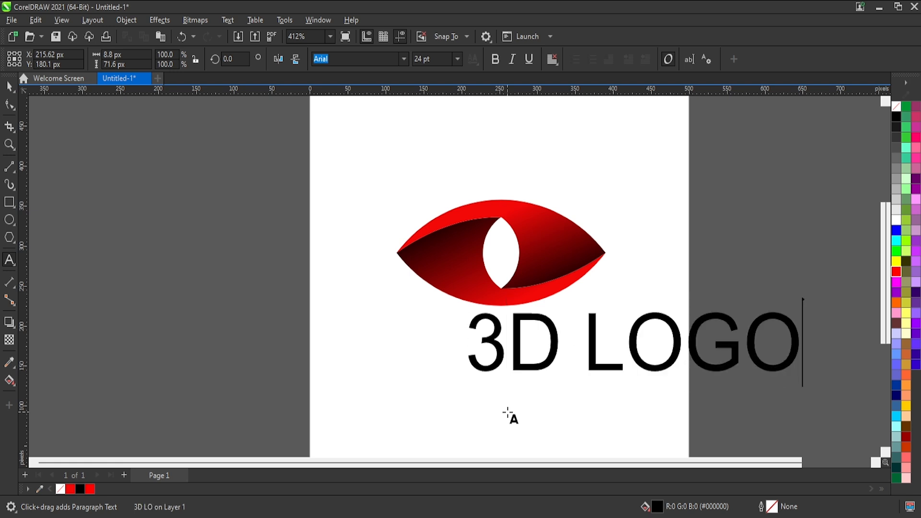
# Make the "3D LOGO" text bold and convert it to curves.
pyautogui.hotkey('ctrl', 'a')
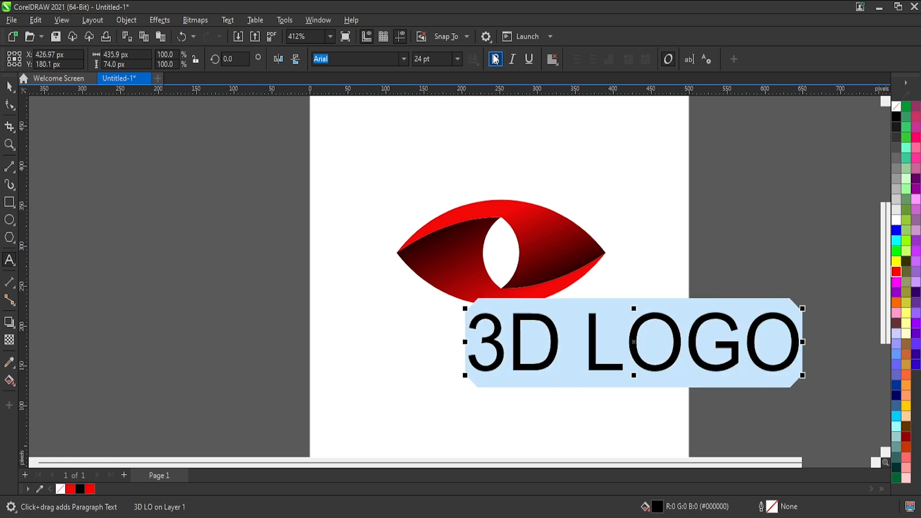
pyautogui.click(496, 59)
pyautogui.click(8, 86)
pyautogui.click(9, 87)
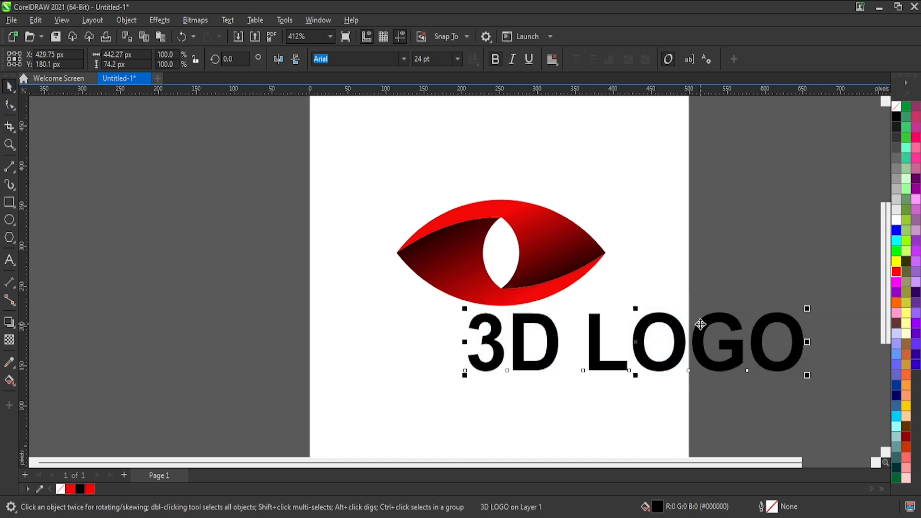
pyautogui.click(660, 306)
pyautogui.click(657, 322)
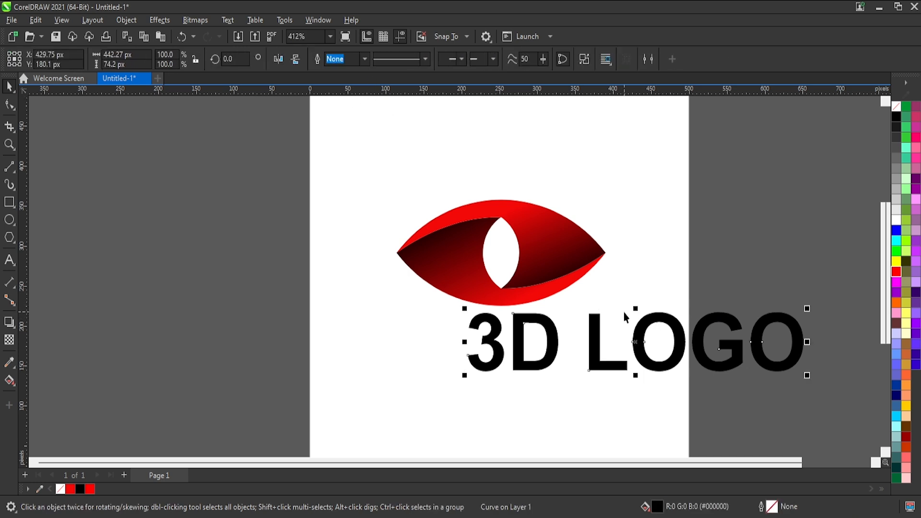
# Move the "3D LOGO" lettering beneath the eye and centre it horizontally on the eye.
pyautogui.moveTo(624, 312); pyautogui.dragTo(489, 261)
pyautogui.moveTo(548, 271); pyautogui.dragTo(539, 337)
pyautogui.scroll(2, 540, 340)
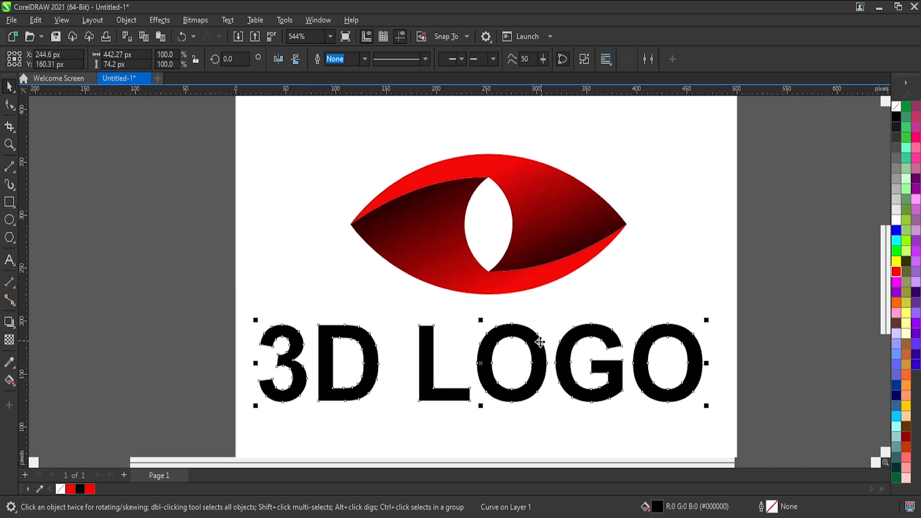
pyautogui.keyDown('shift'); pyautogui.click(539, 248); pyautogui.keyUp('shift')
pyautogui.press('c')
pyautogui.click(666, 267)
pyautogui.click(577, 350)
pyautogui.scroll(1, 566, 363)
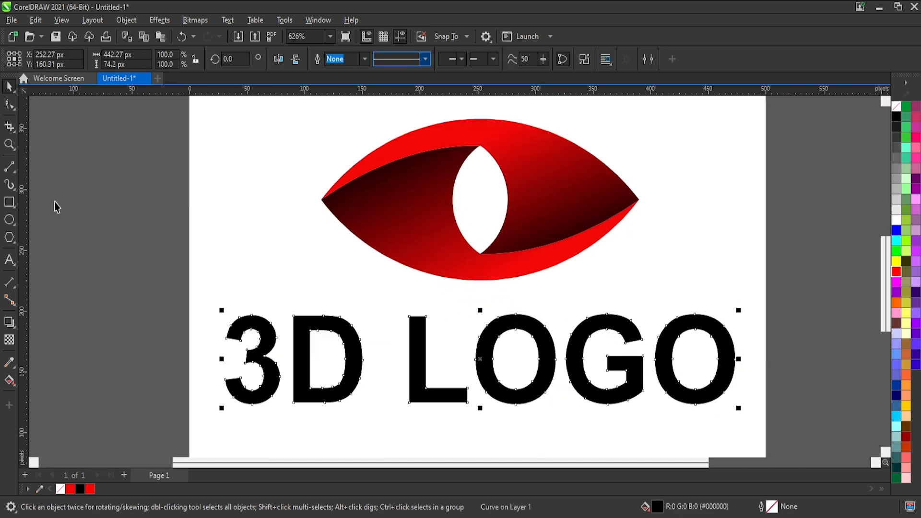
# Draw a horizontal straight line about 514 px long across the middle of the lettering, extending past both ends.
pyautogui.click(8, 169)
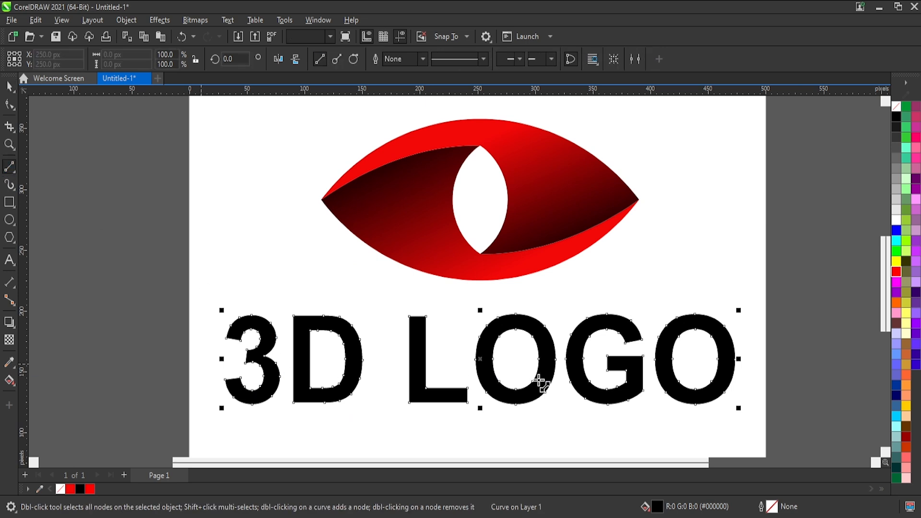
pyautogui.click(794, 357)
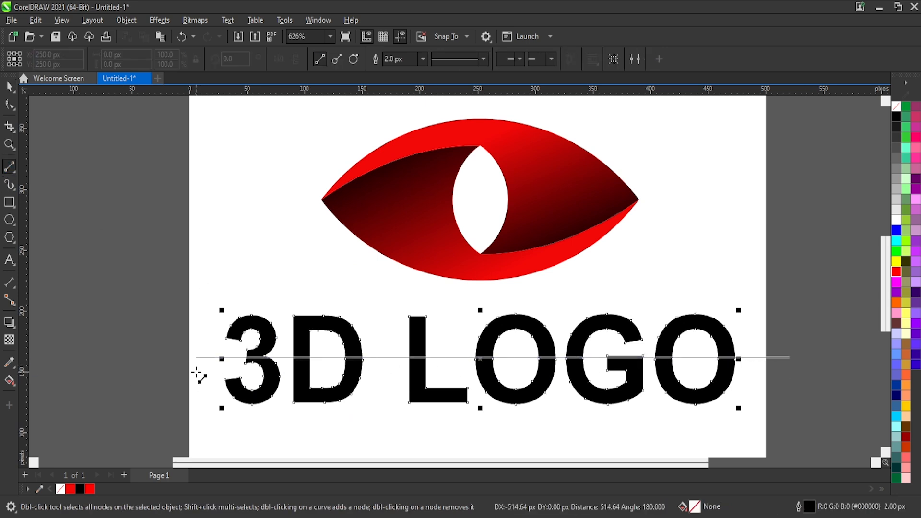
pyautogui.click(192, 357)
pyautogui.click(9, 86)
pyautogui.moveTo(844, 282); pyautogui.dragTo(101, 448)
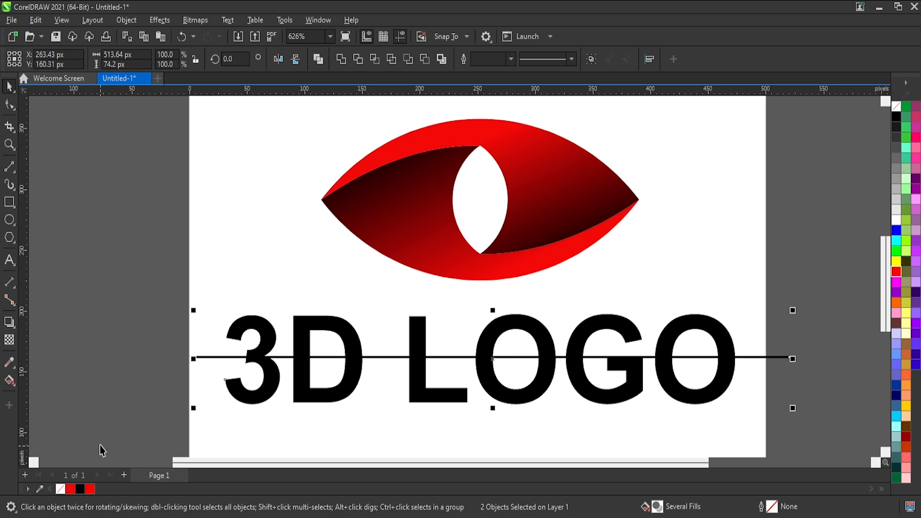
pyautogui.moveTo(725, 324); pyautogui.dragTo(729, 275)
pyautogui.hotkey('ctrl', 'z')
pyautogui.click(408, 59)
pyautogui.hotkey('ctrl', 'z')
# Smart-fill the halves above the dividing line in red for each character of "3D LOGO".
pyautogui.click(9, 381)
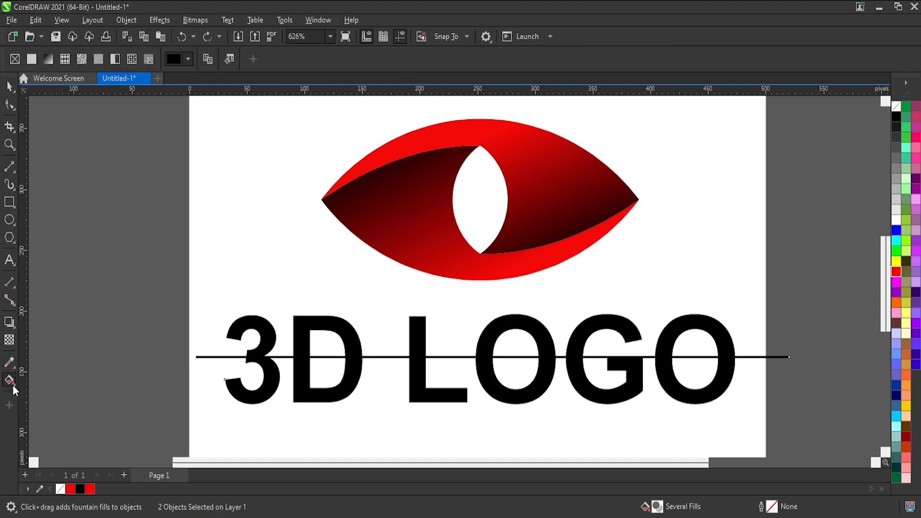
pyautogui.click(39, 408)
pyautogui.click(267, 325)
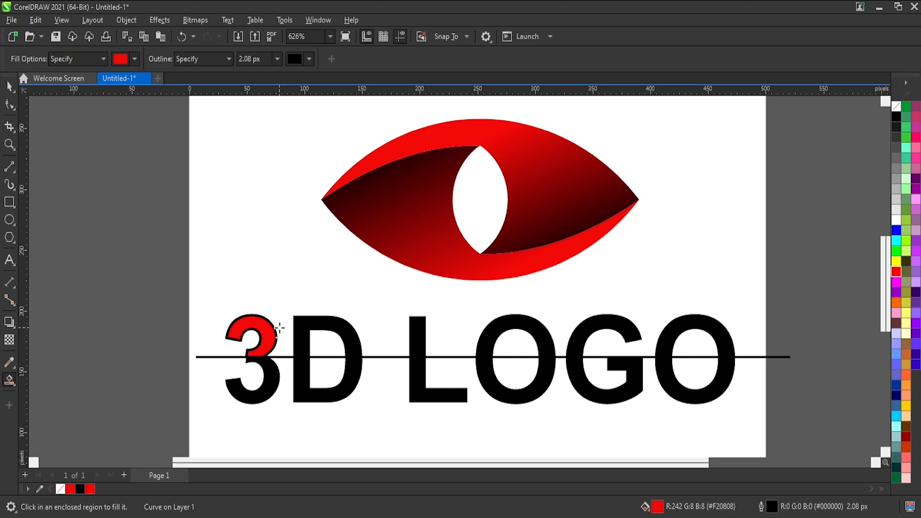
pyautogui.click(325, 326)
pyautogui.click(411, 338)
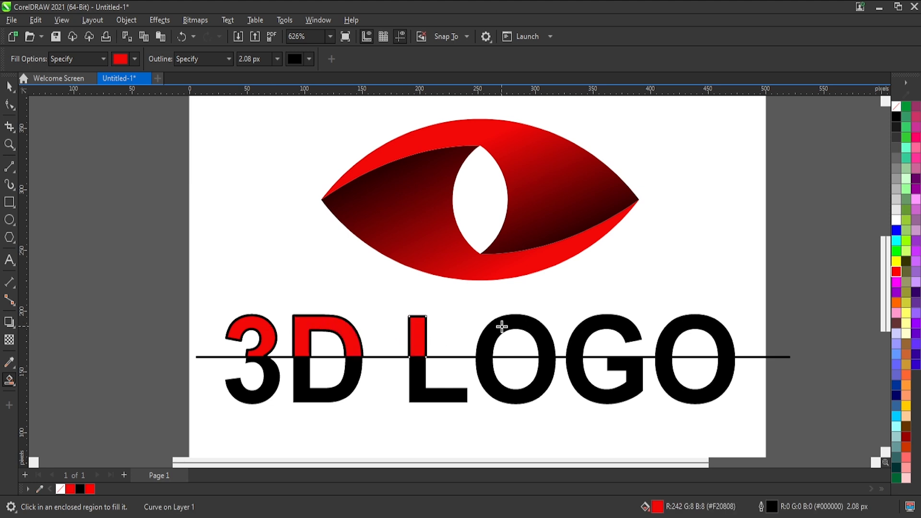
pyautogui.click(506, 321)
pyautogui.click(597, 321)
pyautogui.click(694, 323)
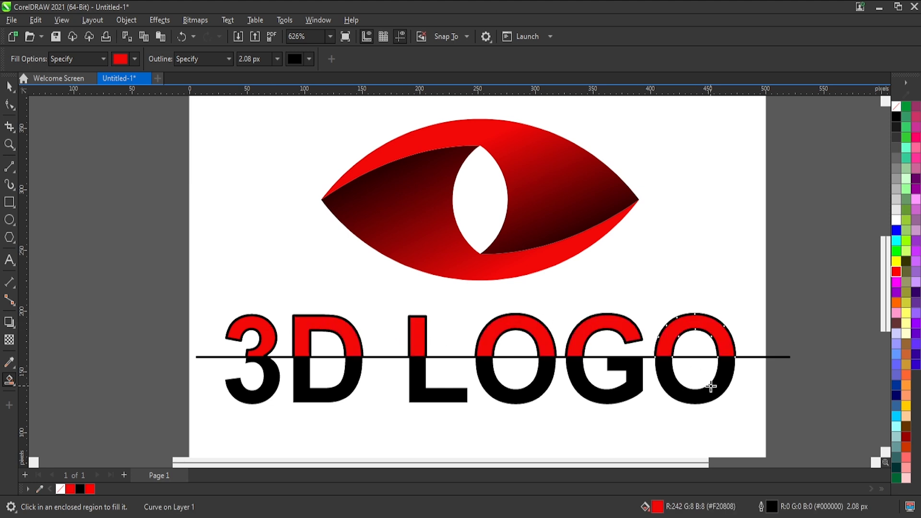
# Smart-fill the halves below the dividing line in red for each character of the lettering.
pyautogui.click(711, 389)
pyautogui.click(601, 397)
pyautogui.click(512, 390)
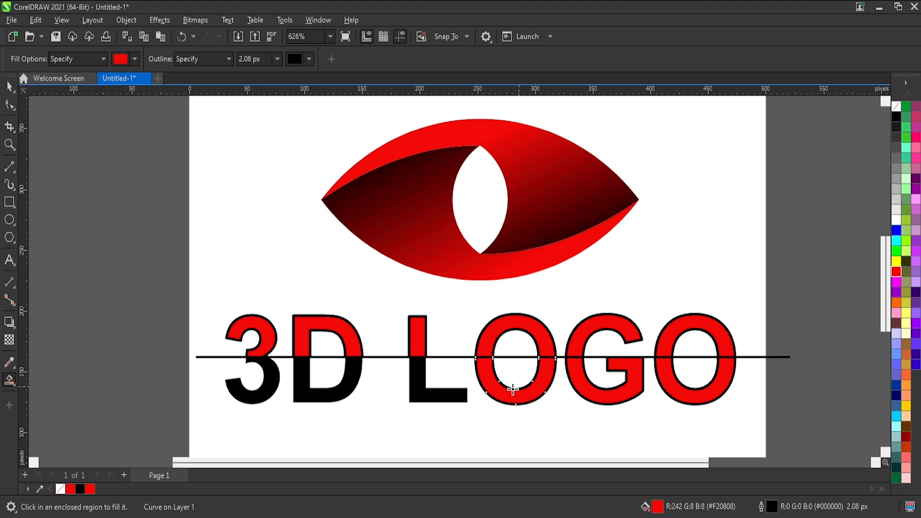
pyautogui.click(432, 397)
pyautogui.click(337, 389)
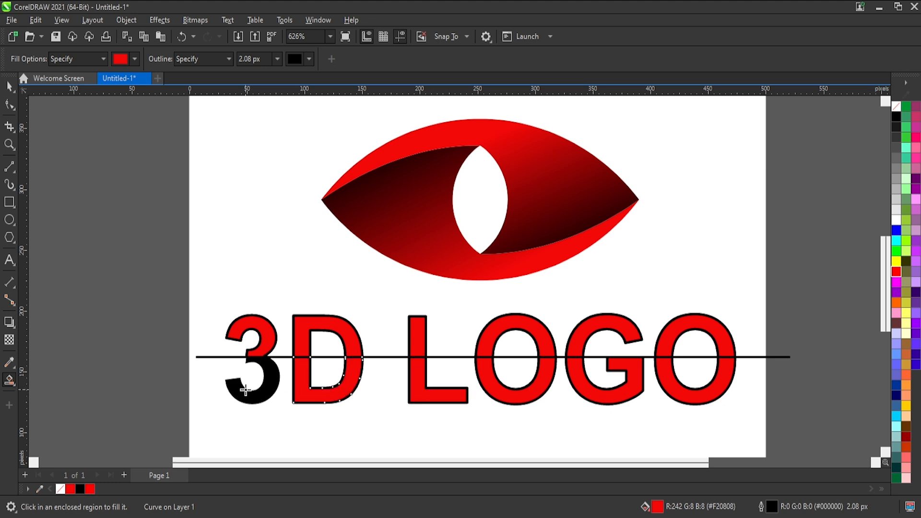
pyautogui.click(245, 389)
# Delete the horizontal dividing line from the lettering.
pyautogui.click(11, 88)
pyautogui.click(521, 404)
pyautogui.click(769, 358)
pyautogui.press('Delete')
# Select the upper and lower red halves of every character and move them down, clear of the original lettering.
pyautogui.click(720, 337)
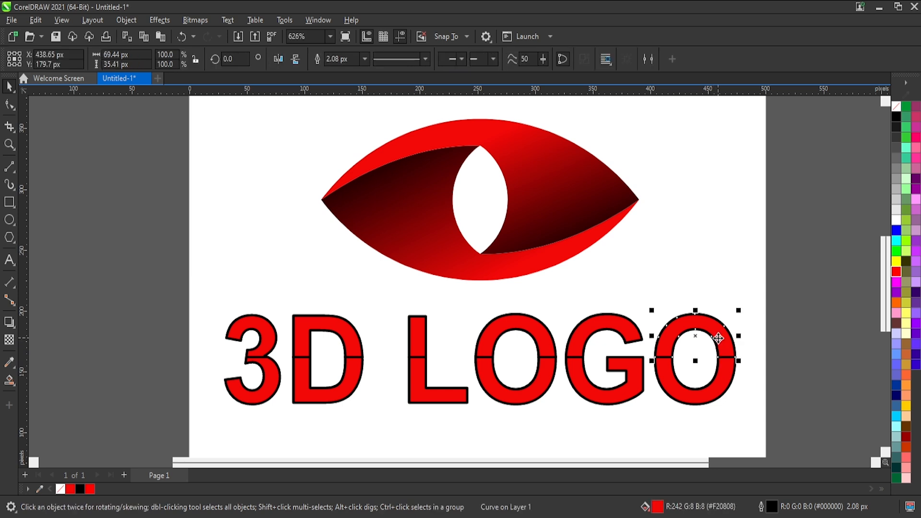
pyautogui.keyDown('shift'); pyautogui.click(721, 371); pyautogui.keyUp('shift')
pyautogui.keyDown('shift'); pyautogui.click(599, 331); pyautogui.keyUp('shift')
pyautogui.keyDown('shift'); pyautogui.click(544, 338); pyautogui.keyUp('shift')
pyautogui.keyDown('shift'); pyautogui.click(445, 402); pyautogui.keyUp('shift')
pyautogui.keyDown('shift'); pyautogui.click(410, 342); pyautogui.keyUp('shift')
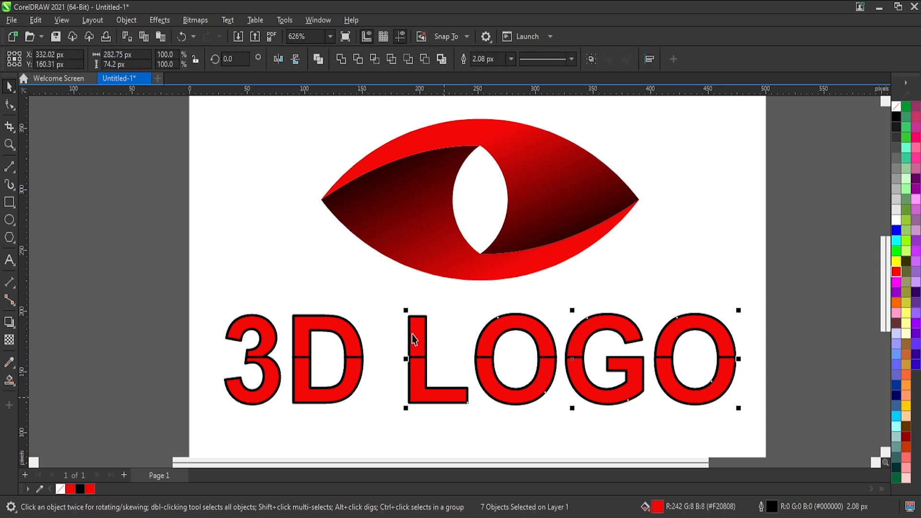
pyautogui.keyDown('shift'); pyautogui.click(351, 346); pyautogui.keyUp('shift')
pyautogui.keyDown('shift'); pyautogui.click(353, 375); pyautogui.keyUp('shift')
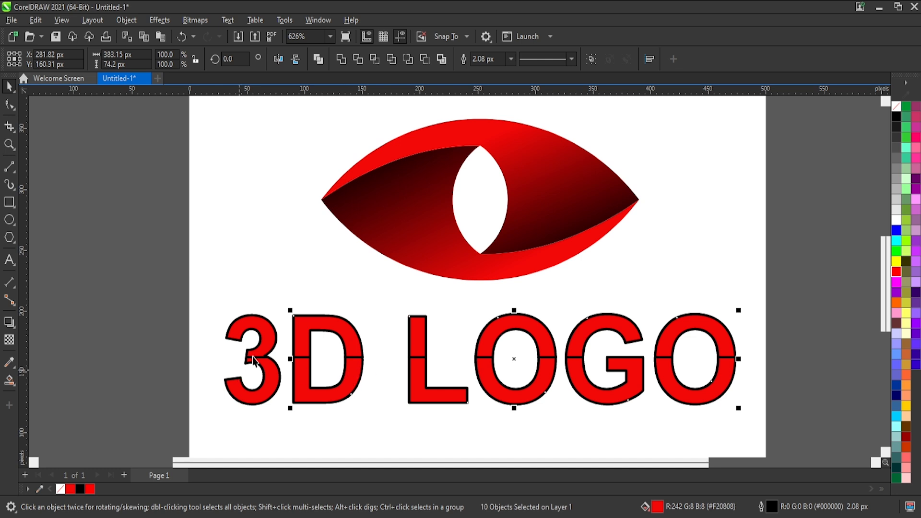
pyautogui.keyDown('shift'); pyautogui.click(270, 368); pyautogui.keyUp('shift')
pyautogui.keyDown('shift'); pyautogui.click(268, 330); pyautogui.keyUp('shift')
pyautogui.scroll(-1, 267, 328)
pyautogui.moveTo(268, 324); pyautogui.dragTo(264, 407)
# Delete the original lettering beneath the eye and move the red split lettering back up toward the eye.
pyautogui.moveTo(699, 306); pyautogui.dragTo(209, 403)
pyautogui.press('Delete')
pyautogui.scroll(-2, 600, 324)
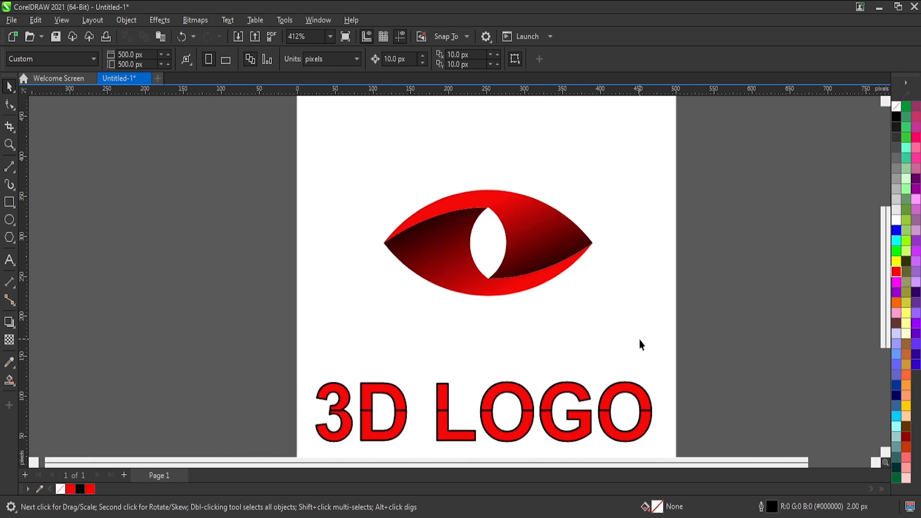
pyautogui.scroll(-1, 606, 317)
pyautogui.scroll(1, 625, 413)
pyautogui.moveTo(714, 309); pyautogui.dragTo(100, 479)
pyautogui.moveTo(478, 368); pyautogui.dragTo(494, 323)
# Skew the lower halves of all characters horizontally so their bottom edges shift to the right.
pyautogui.scroll(1, 492, 298)
pyautogui.moveTo(729, 316); pyautogui.dragTo(144, 442)
pyautogui.scroll(1, 482, 367)
pyautogui.click(478, 365)
pyautogui.moveTo(483, 370); pyautogui.dragTo(510, 382)
# Skew the upper halves of all characters horizontally so their top edges shift right, mirroring the lower halves.
pyautogui.moveTo(824, 208); pyautogui.dragTo(206, 312)
pyautogui.click(489, 260)
pyautogui.moveTo(492, 257); pyautogui.dragTo(512, 267)
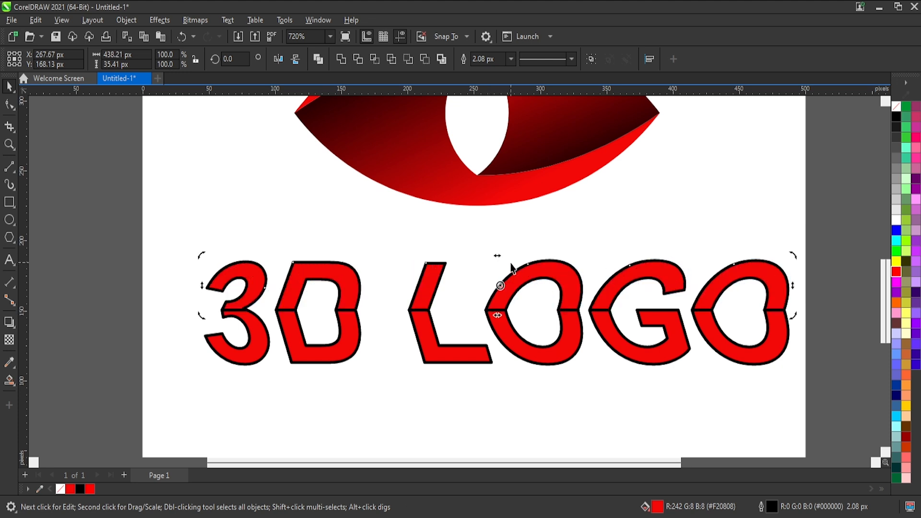
pyautogui.click(560, 405)
# Remove the black outline from all the upper and lower halves of the lettering.
pyautogui.scroll(-1, 249, 273)
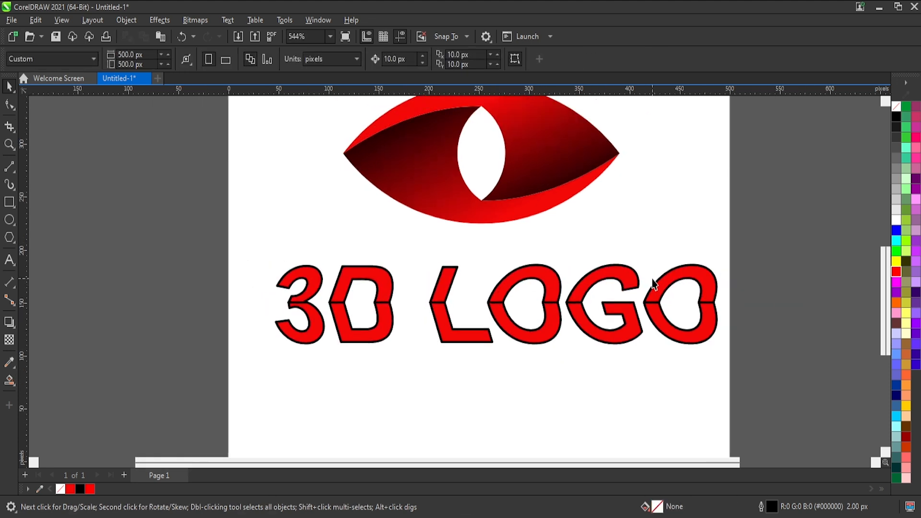
pyautogui.moveTo(765, 222); pyautogui.dragTo(696, 316)
pyautogui.moveTo(187, 339); pyautogui.dragTo(188, 339)
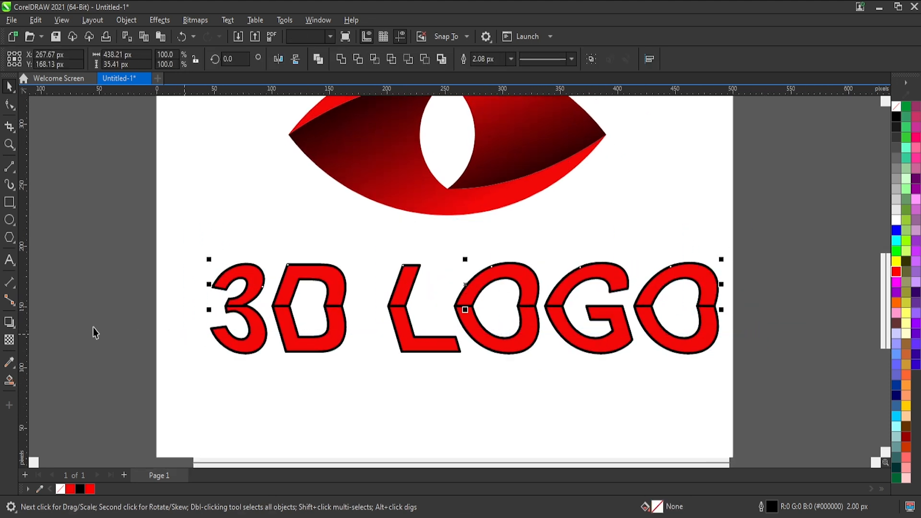
pyautogui.moveTo(869, 216); pyautogui.dragTo(131, 436)
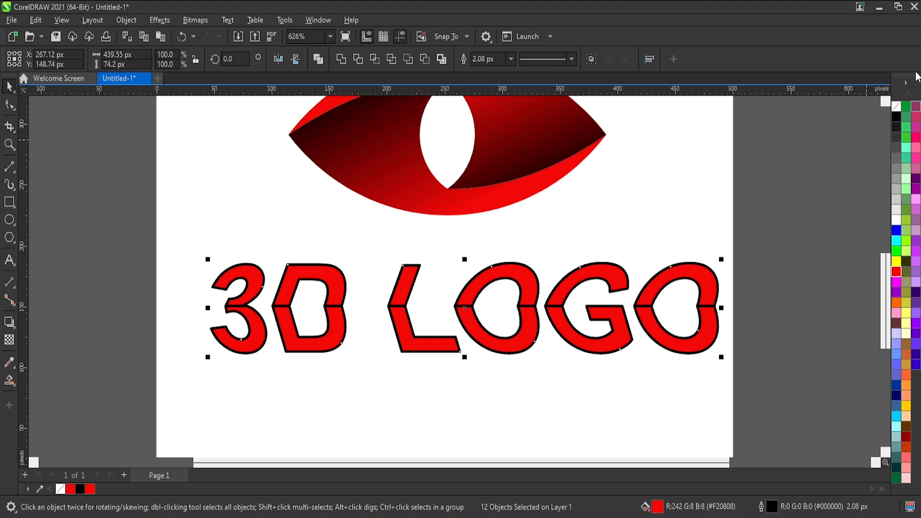
pyautogui.rightClick(895, 107)
# Fill the upper halves of the lettering with a vertical gradient from red at the top to dark red at the split.
pyautogui.moveTo(764, 218); pyautogui.dragTo(192, 319)
pyautogui.click(448, 266)
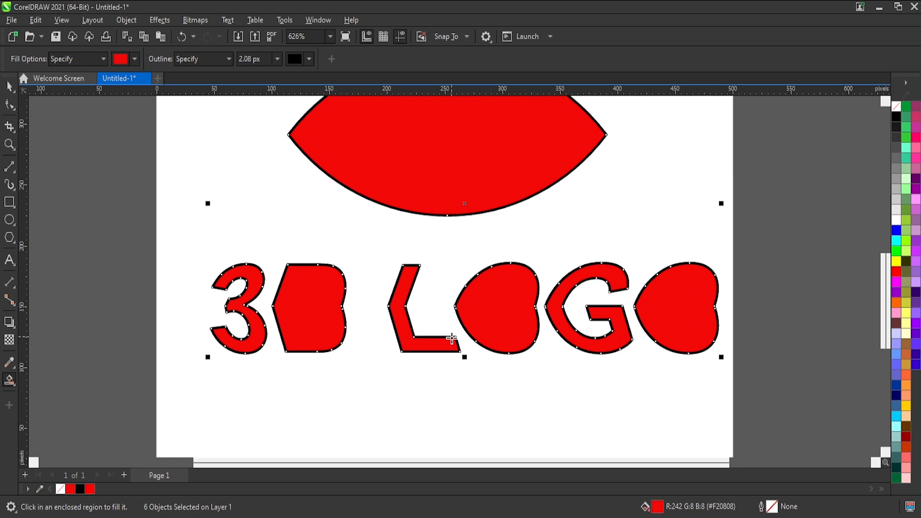
pyautogui.hotkey('ctrl', 'z')
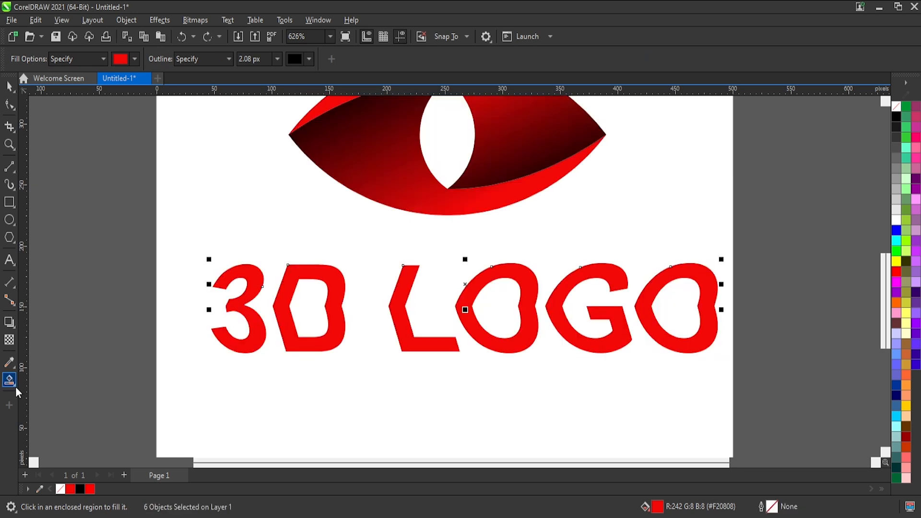
pyautogui.press('g')
pyautogui.moveTo(453, 258); pyautogui.dragTo(453, 318)
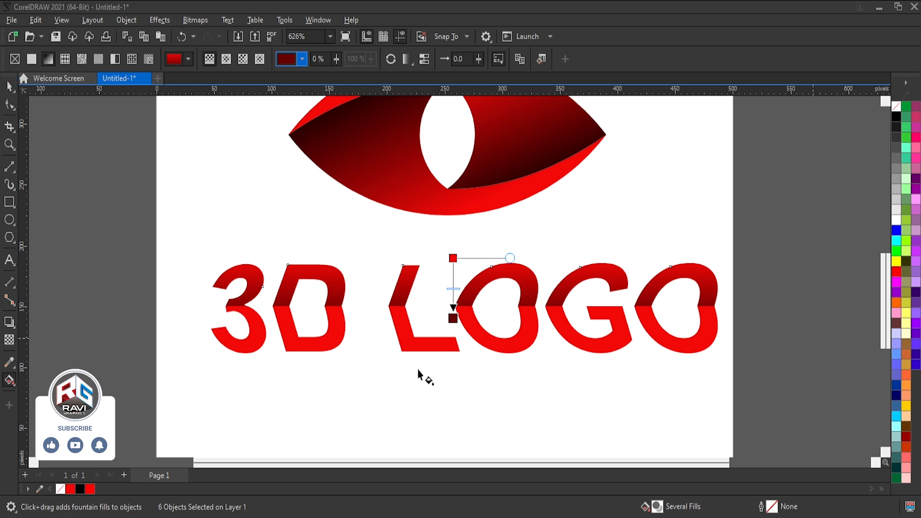
# Sample the dark red from the upper halves and give the lower halves a vertical gradient from red down to that dark red.
pyautogui.click(40, 489)
pyautogui.click(401, 295)
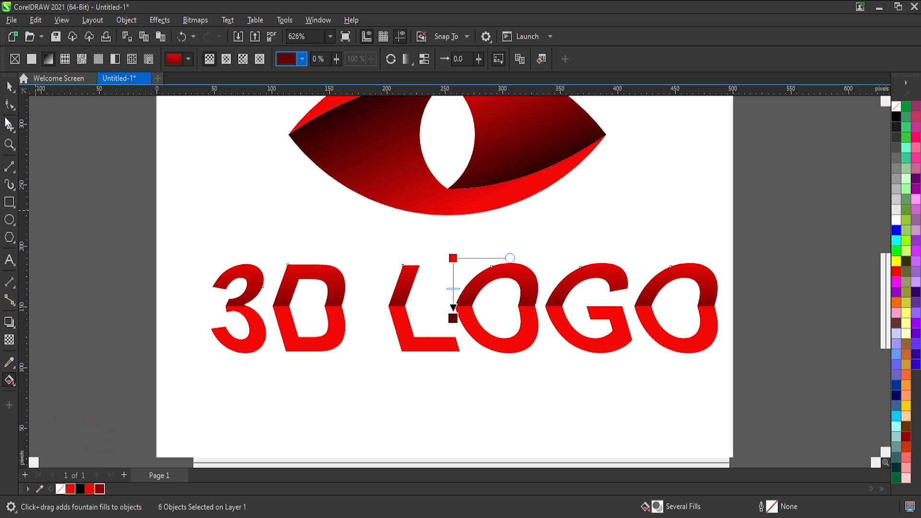
pyautogui.click(9, 86)
pyautogui.moveTo(759, 293); pyautogui.dragTo(182, 405)
pyautogui.click(10, 380)
pyautogui.moveTo(481, 299); pyautogui.dragTo(487, 355)
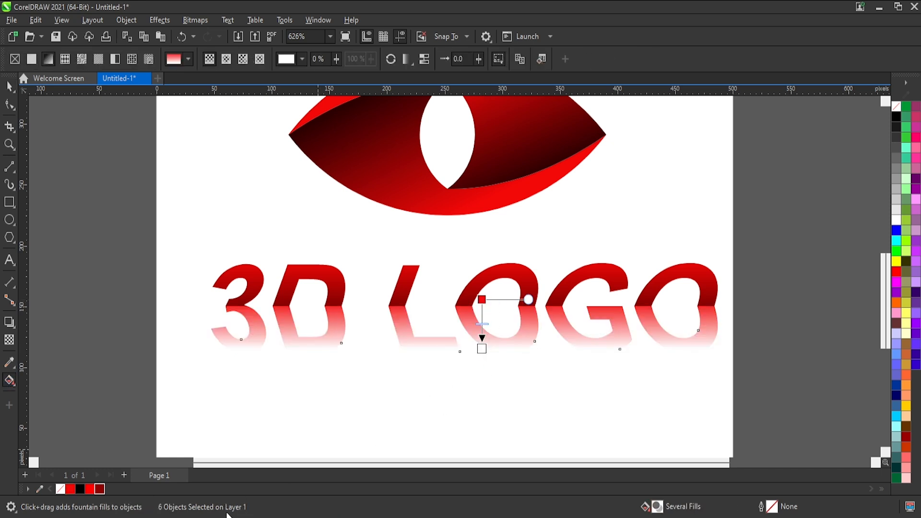
pyautogui.click(99, 488)
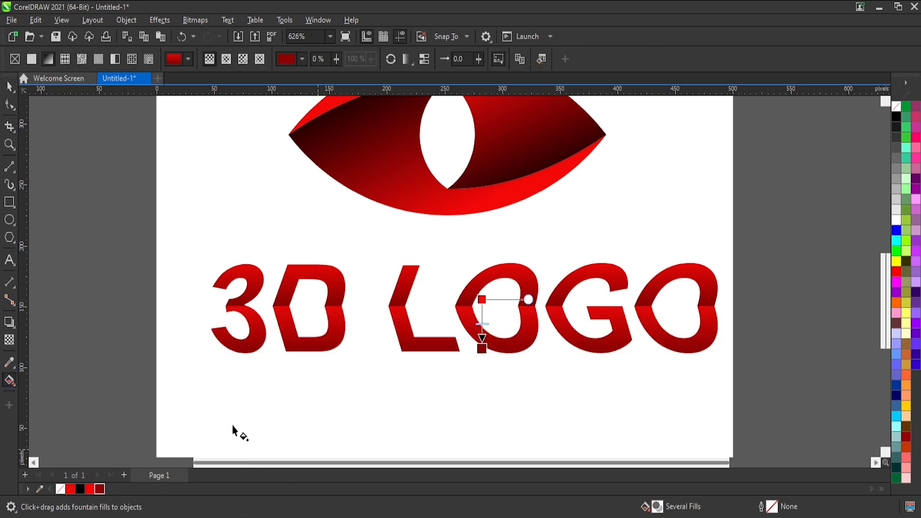
# Undo the lettering's gradients, skews, outline removal and placement, back to the outlined red halves sitting below the black lettering.
pyautogui.click(7, 84)
pyautogui.click(709, 244)
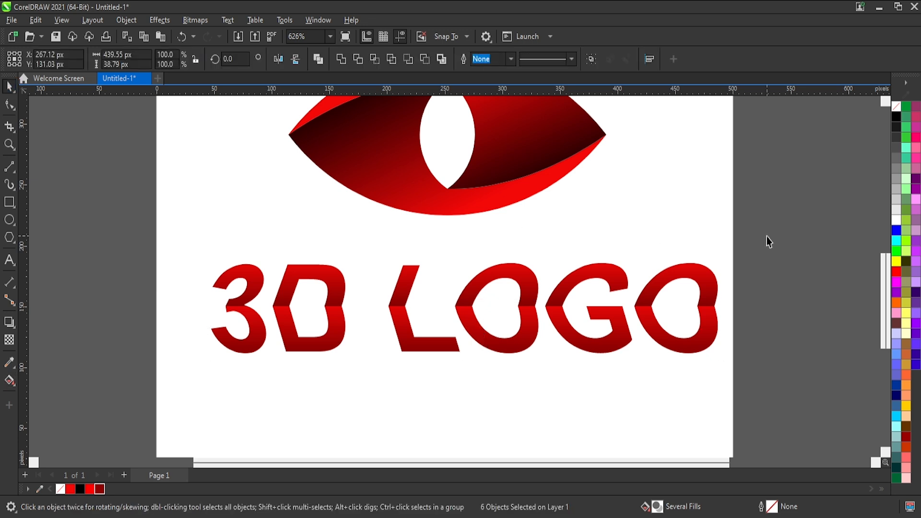
pyautogui.scroll(-2, 698, 334)
pyautogui.scroll(-1, 698, 334)
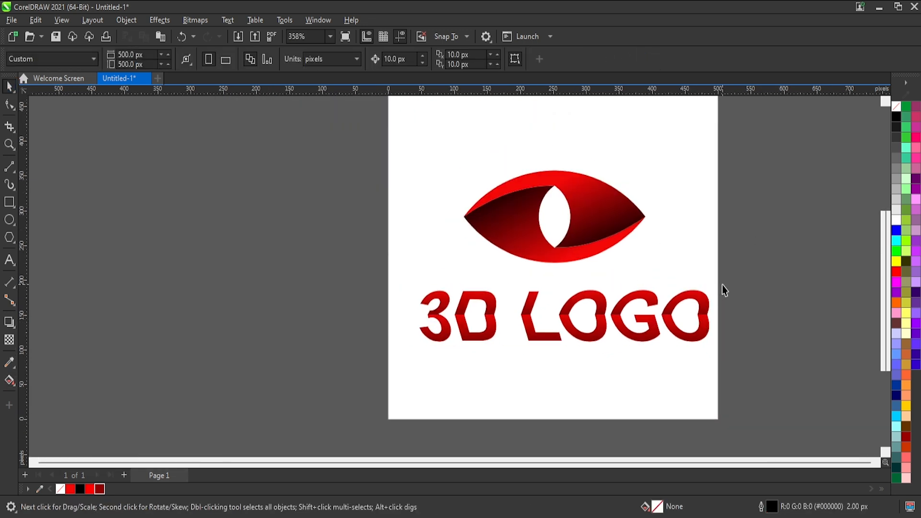
pyautogui.hotkey('ctrl', 'z')
pyautogui.hotkey('ctrl', 'z')
pyautogui.hotkey('ctrl', 'z')
pyautogui.hotkey('ctrl', 'z')
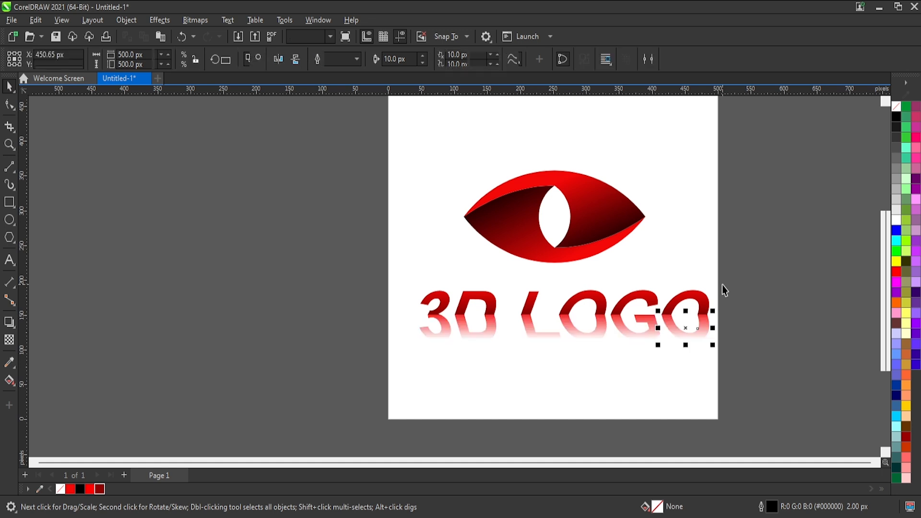
pyautogui.hotkey('ctrl', 'z')
pyautogui.hotkey('ctrl', 'z')
pyautogui.hotkey('ctrl', 'z')
pyautogui.hotkey('ctrl', 'z')
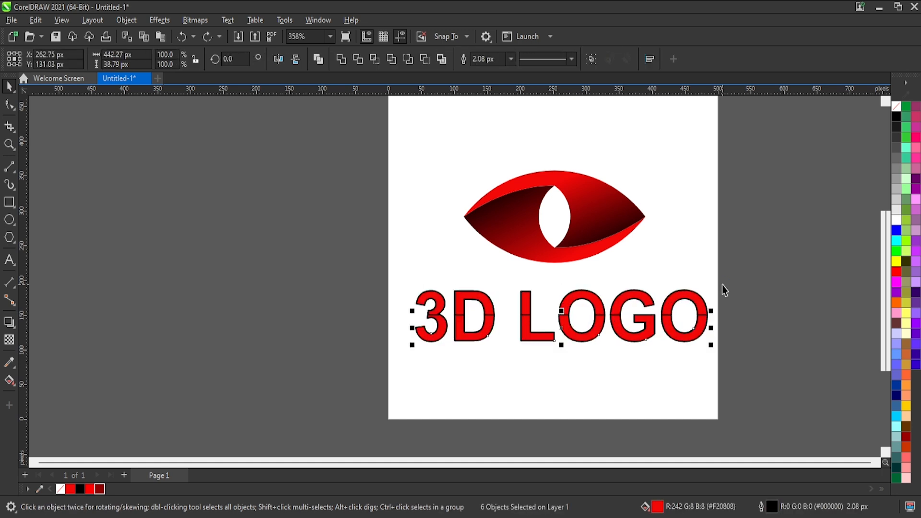
pyautogui.hotkey('ctrl', 'z')
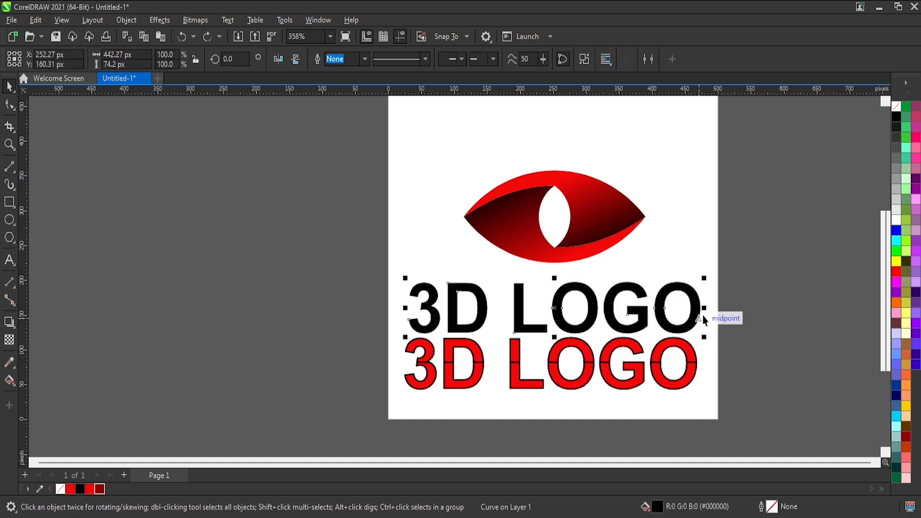
# Group the six upper halves of the red lettering together, and group the six lower halves as a second group.
pyautogui.scroll(1, 703, 339)
pyautogui.moveTo(731, 315); pyautogui.dragTo(309, 375)
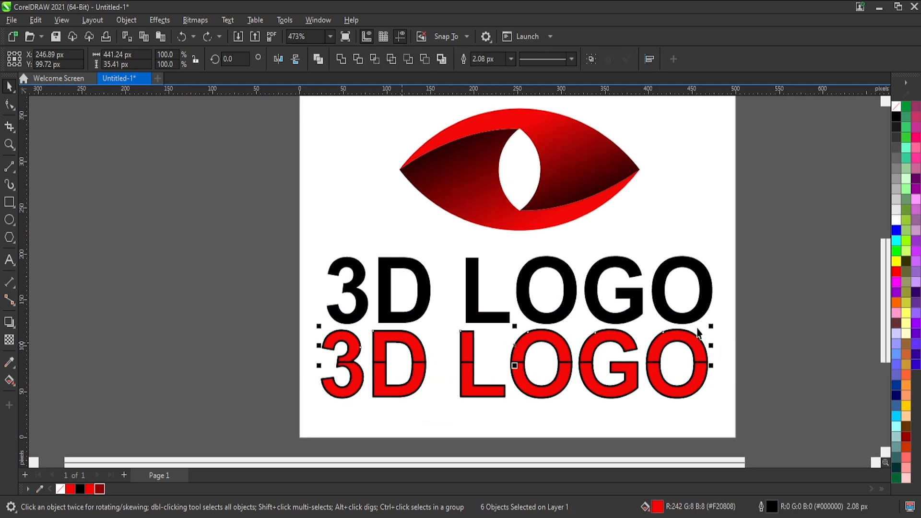
pyautogui.moveTo(720, 325); pyautogui.dragTo(288, 429)
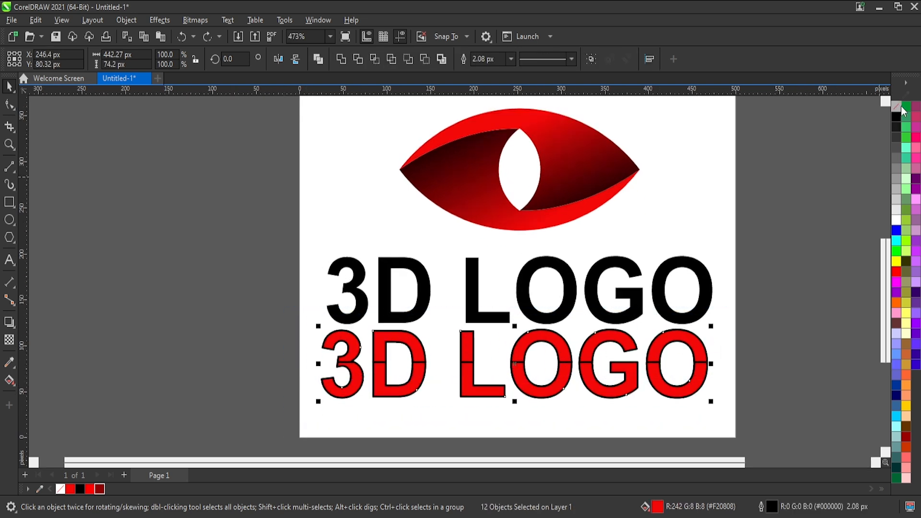
pyautogui.moveTo(760, 303); pyautogui.dragTo(252, 374)
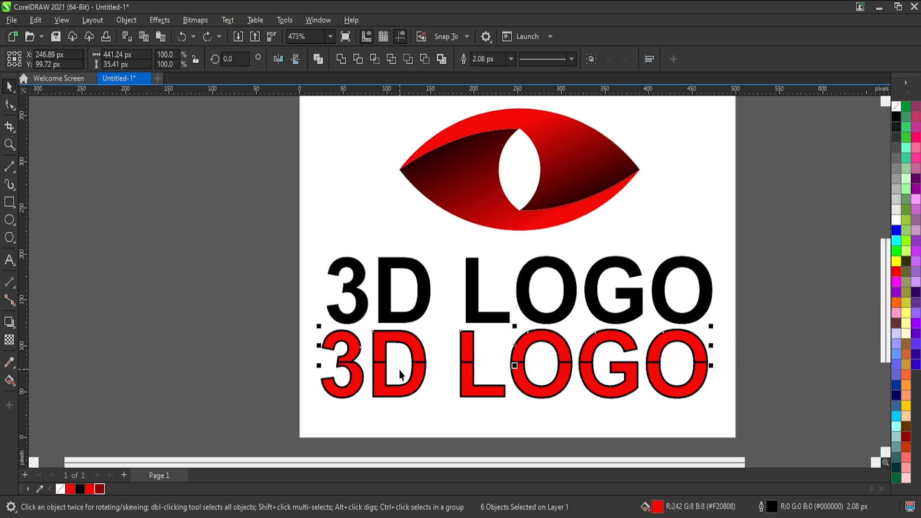
pyautogui.hotkey('ctrl', 'g')
pyautogui.moveTo(750, 344); pyautogui.dragTo(228, 441)
pyautogui.hotkey('ctrl', 'g')
# Move both red half-letter groups up onto the black lettering and remove their black outlines.
pyautogui.keyDown('shift'); pyautogui.click(418, 348); pyautogui.keyUp('shift')
pyautogui.moveTo(409, 341); pyautogui.dragTo(411, 274)
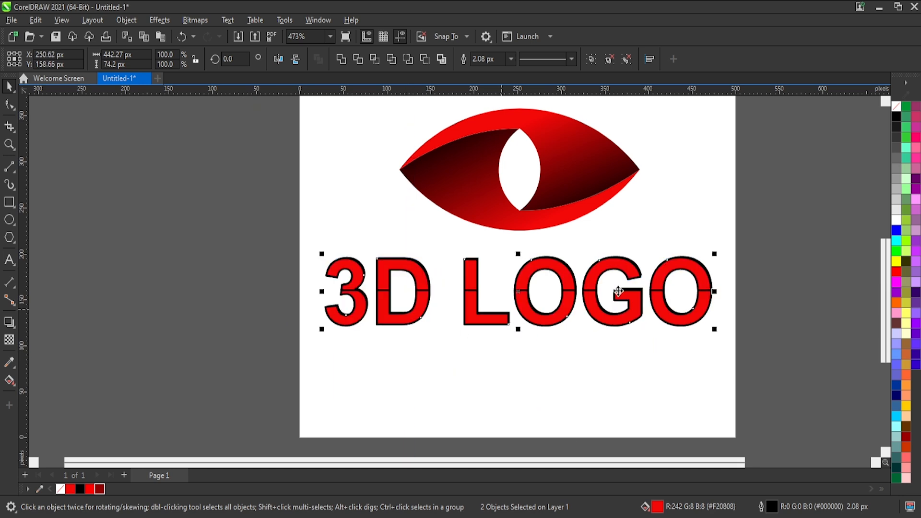
pyautogui.scroll(6, 715, 316)
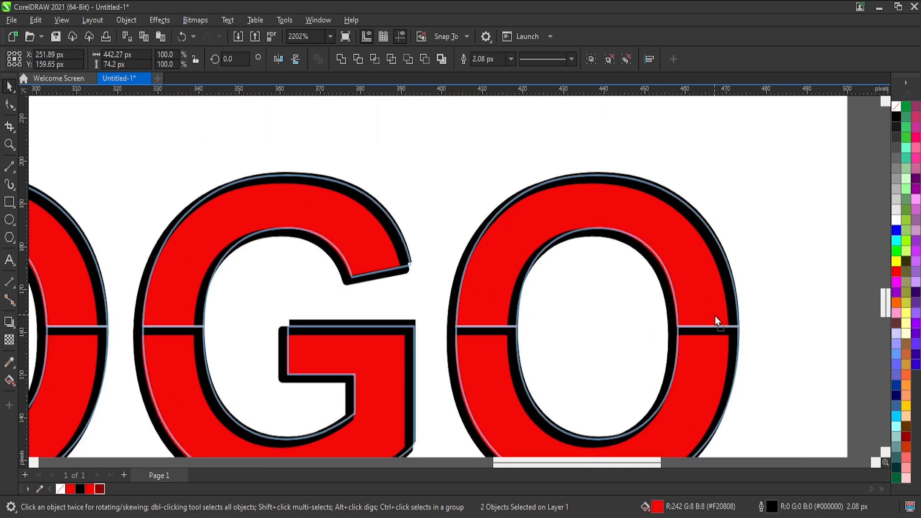
pyautogui.scroll(-4, 715, 316)
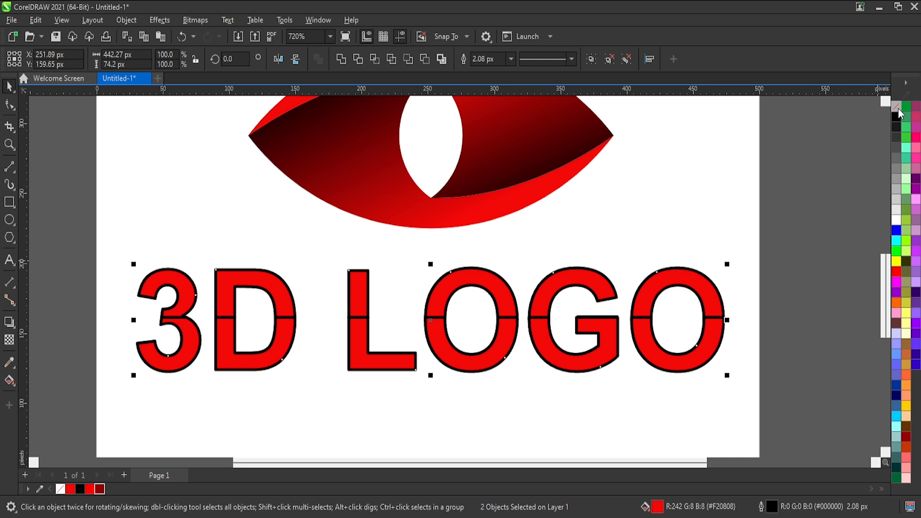
pyautogui.rightClick(897, 107)
# Skew the upper and lower red groups horizontally so their outer edges shift right while the halves still meet at the split.
pyautogui.click(709, 285)
pyautogui.click(710, 285)
pyautogui.click(595, 284)
pyautogui.moveTo(429, 263); pyautogui.dragTo(461, 271)
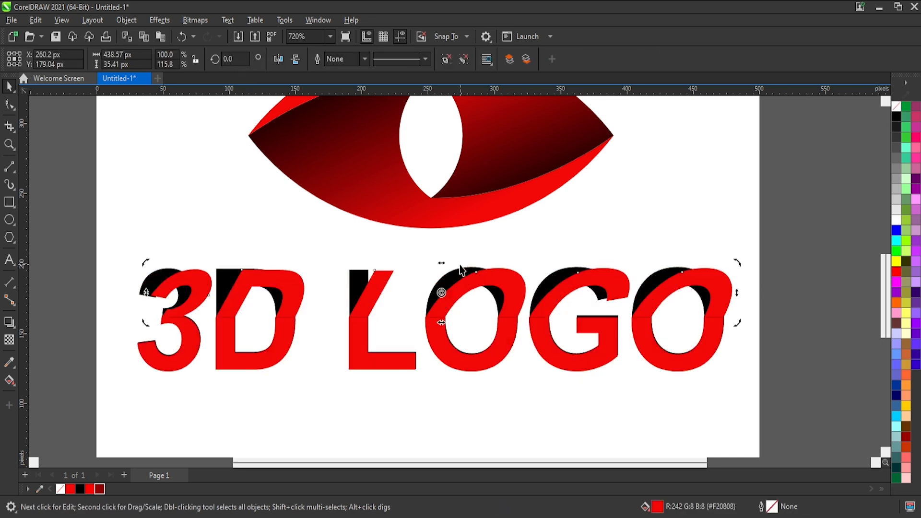
pyautogui.click(487, 359)
pyautogui.click(455, 367)
pyautogui.moveTo(431, 376); pyautogui.dragTo(459, 380)
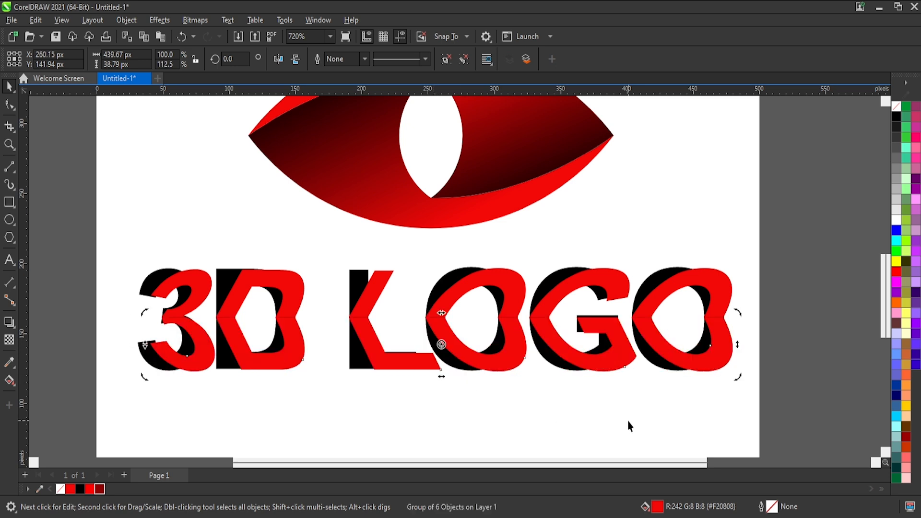
# Fill the lower and upper red groups with vertical gradients running from red at the top to dark red at the bottom.
pyautogui.press('g')
pyautogui.moveTo(480, 302); pyautogui.dragTo(480, 370)
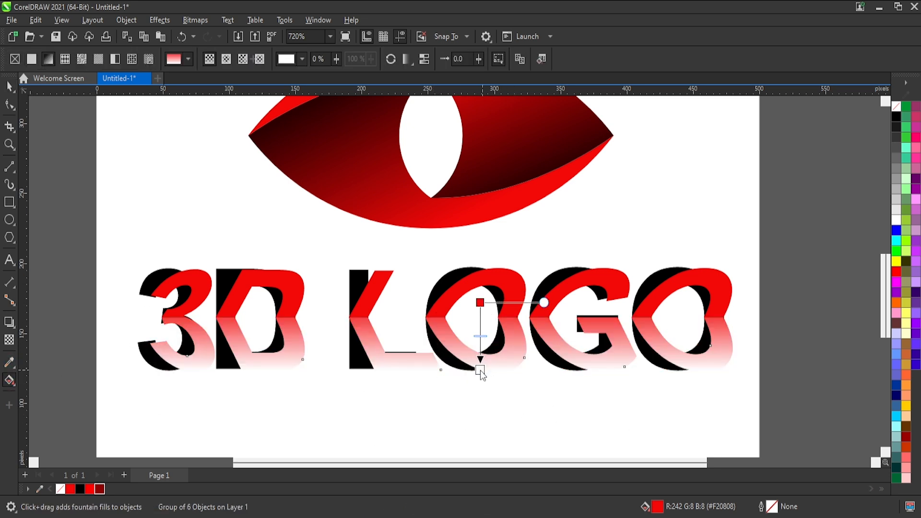
pyautogui.click(99, 489)
pyautogui.moveTo(515, 258); pyautogui.dragTo(514, 317)
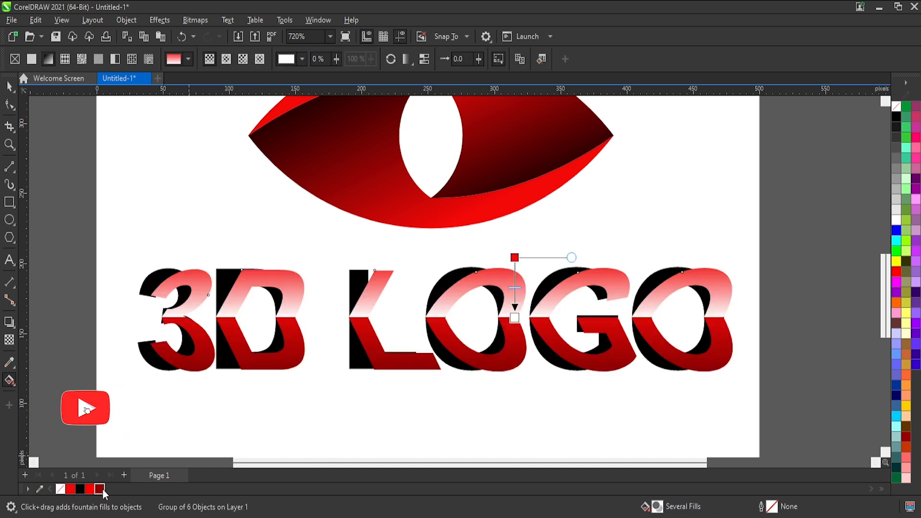
pyautogui.click(100, 489)
pyautogui.click(10, 87)
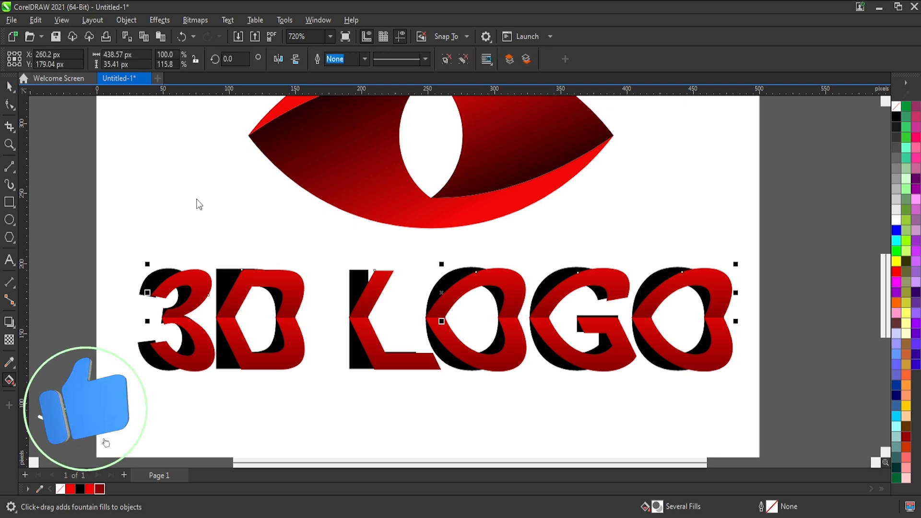
# Try shifting both red lettering groups slightly left over the black lettering.
pyautogui.keyDown('shift'); pyautogui.click(722, 335); pyautogui.keyUp('shift')
pyautogui.moveTo(721, 338); pyautogui.dragTo(710, 339)
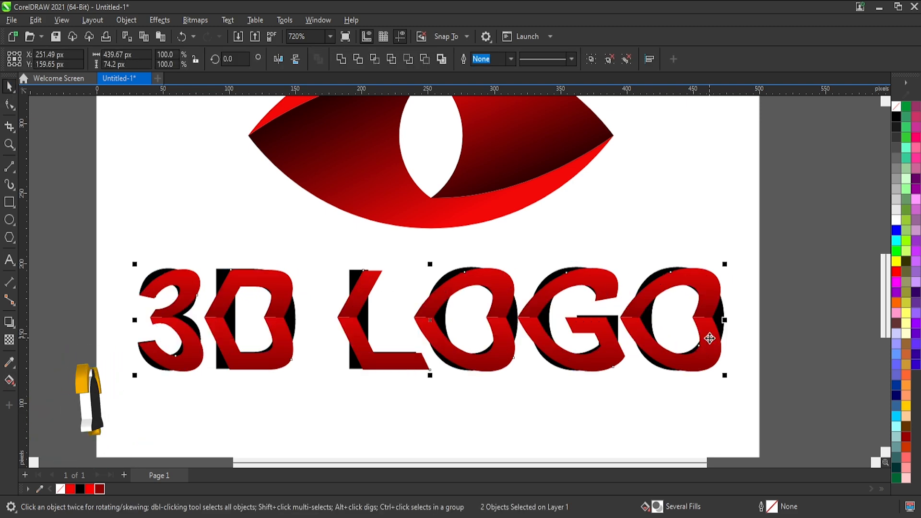
pyautogui.hotkey('ctrl', 'z')
pyautogui.scroll(-1, 330, 386)
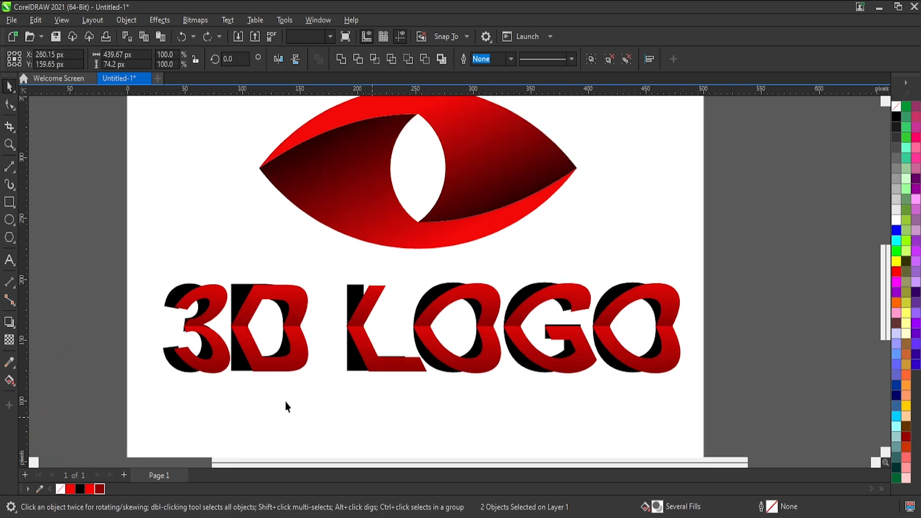
# Narrow the black lettering to about 432 px wide so both of its ends sit closer behind the red letters.
pyautogui.scroll(1, 192, 353)
pyautogui.click(168, 353)
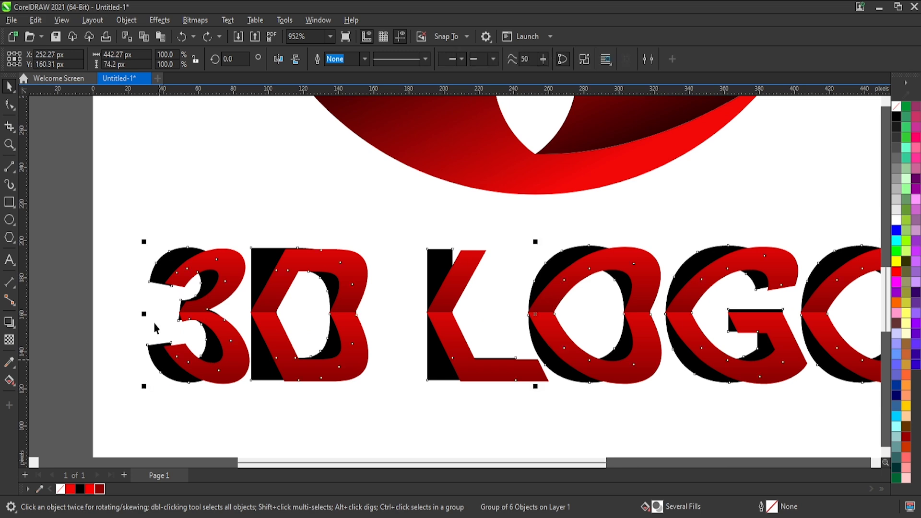
pyautogui.moveTo(145, 315); pyautogui.dragTo(160, 330)
pyautogui.click(137, 328)
pyautogui.scroll(-1, 137, 327)
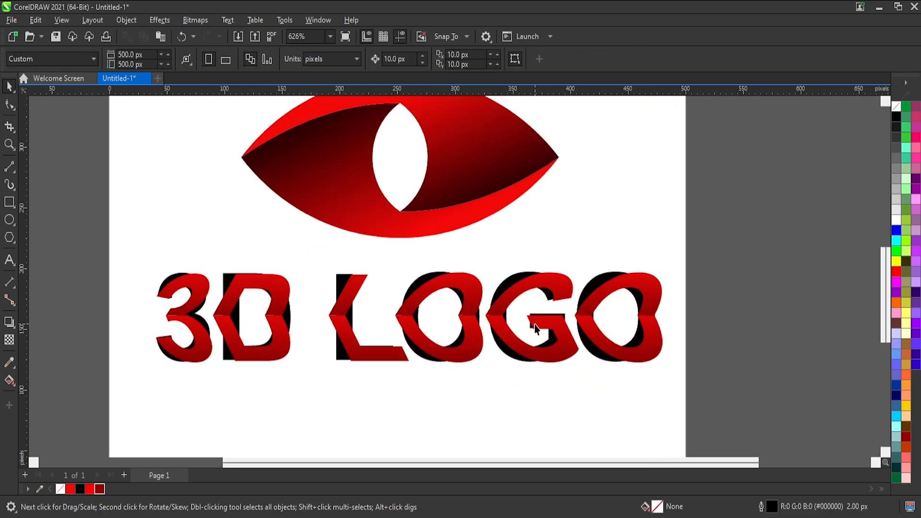
pyautogui.scroll(1, 632, 317)
pyautogui.click(578, 267)
pyautogui.moveTo(652, 316)
pyautogui.mouseDown()
pyautogui.moveTo(662, 322)
pyautogui.moveTo(650, 327)
pyautogui.mouseUp()
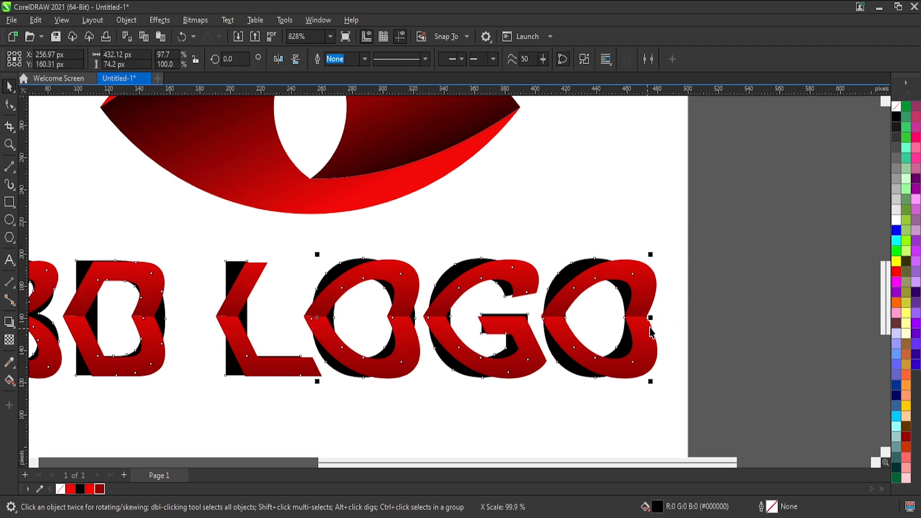
pyautogui.click(725, 311)
# Group the red lettering with the black lettering and align its horizontal centre with the eye.
pyautogui.scroll(-5, 725, 338)
pyautogui.moveTo(747, 394); pyautogui.dragTo(110, 96)
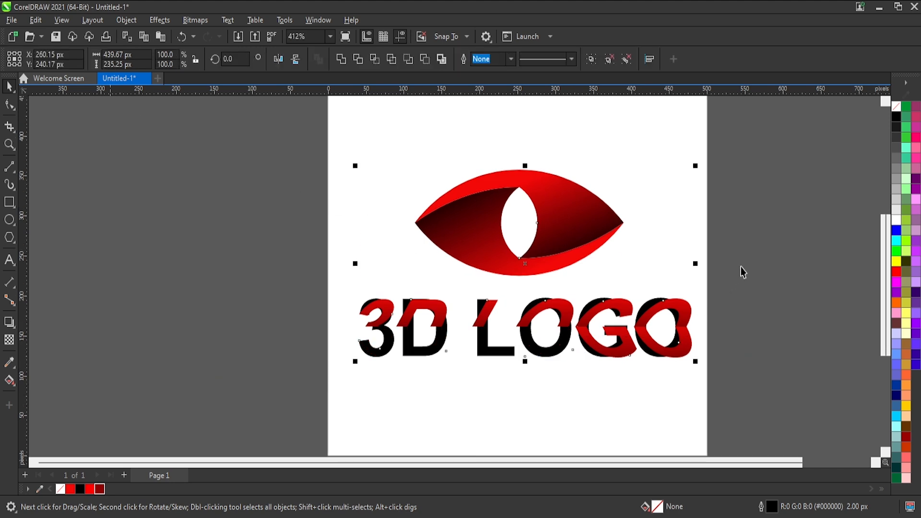
pyautogui.moveTo(741, 266); pyautogui.dragTo(169, 403)
pyautogui.hotkey('ctrl', 'g')
pyautogui.keyDown('shift'); pyautogui.click(588, 215); pyautogui.keyUp('shift')
pyautogui.press('c')
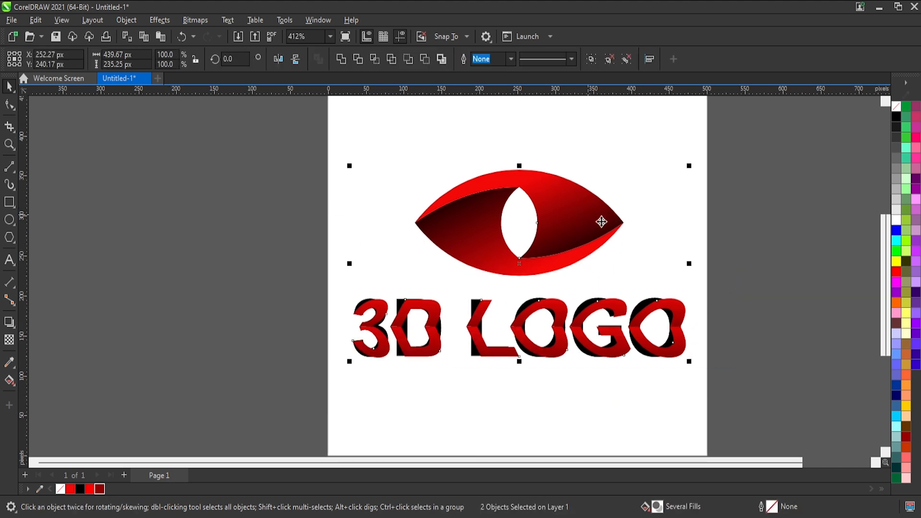
# Group the eye with the lettering and centre the whole logo on the page.
pyautogui.hotkey('ctrl', 'g')
pyautogui.press('p')
pyautogui.click(716, 310)
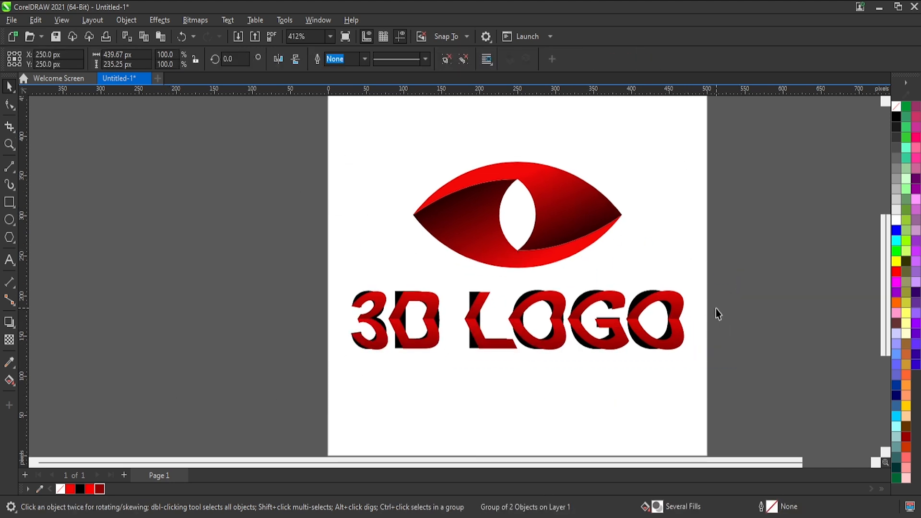
pyautogui.scroll(-2, 625, 283)
pyautogui.scroll(2, 625, 283)
pyautogui.click(628, 309)
pyautogui.click(629, 309)
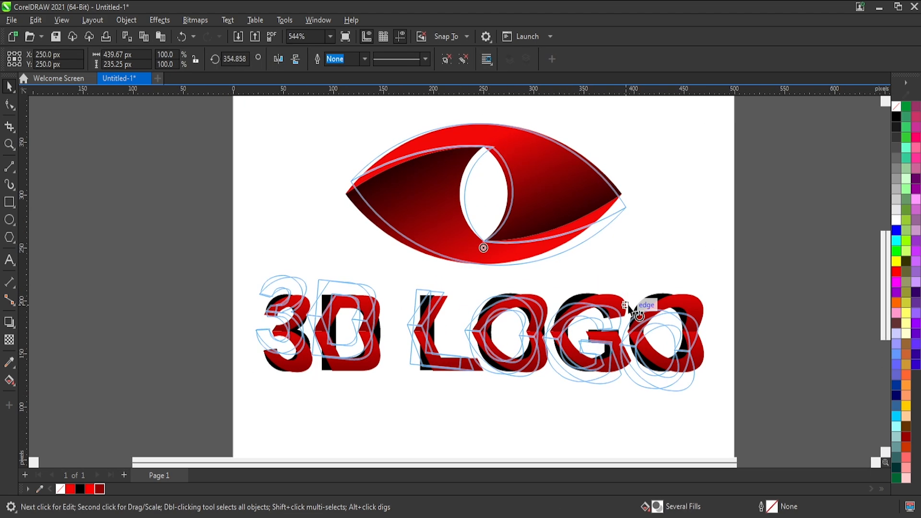
pyautogui.click(628, 307)
pyautogui.press('Escape')
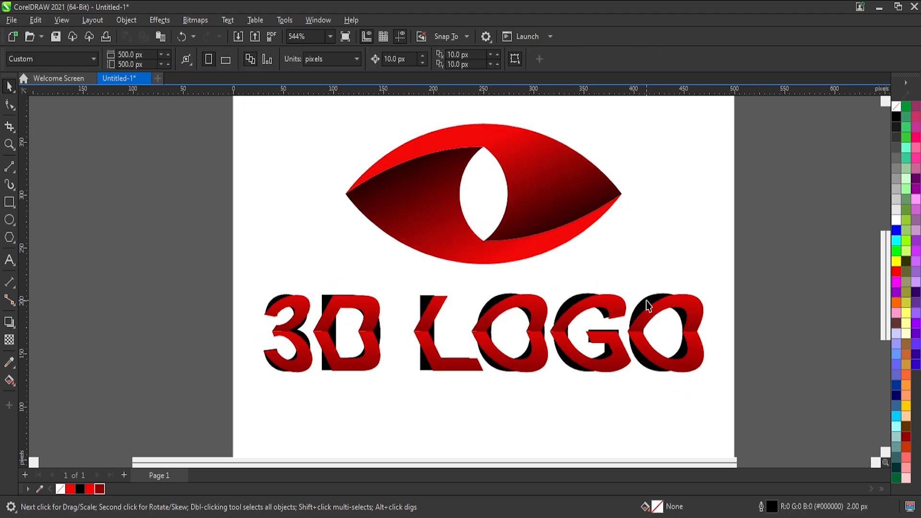
pyautogui.moveTo(646, 301); pyautogui.dragTo(628, 275)
pyautogui.hotkey('ctrl', 'z')
# Select all the logo artwork and group it into one object.
pyautogui.hotkey('ctrl', 'a')
pyautogui.hotkey('ctrl', 'g')
pyautogui.click(709, 282)
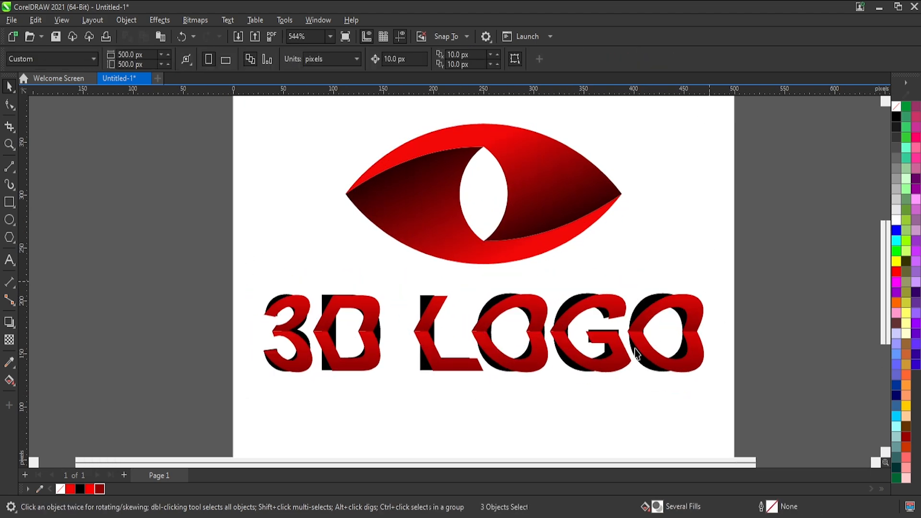
# Draw a background rectangle and set its size to 500 by 500 px.
pyautogui.scroll(-2, 604, 345)
pyautogui.moveTo(350, 139); pyautogui.dragTo(443, 256)
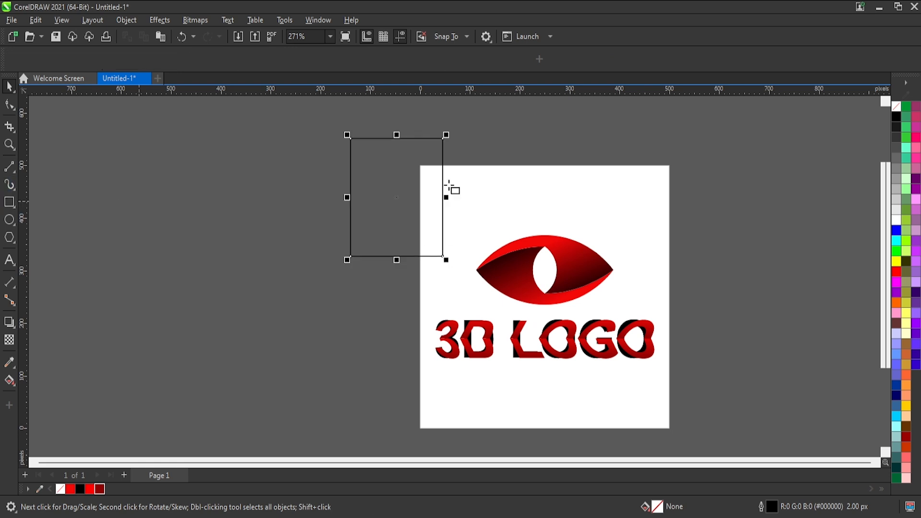
pyautogui.click(131, 54)
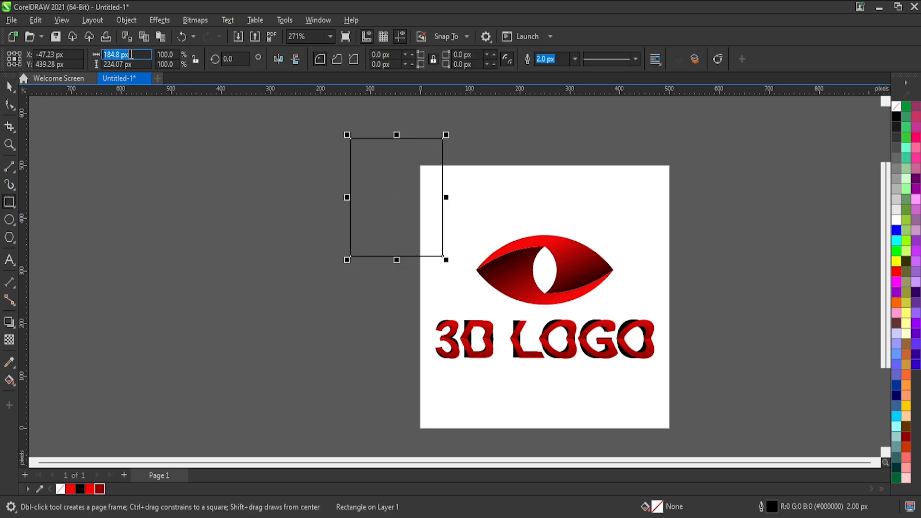
pyautogui.write('500')
pyautogui.press('Tab')
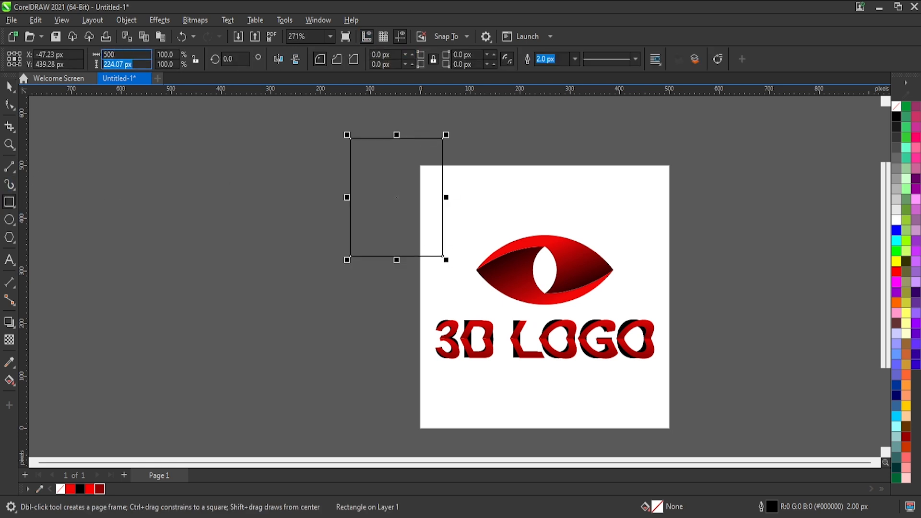
pyautogui.write('500')
pyautogui.press('Return')
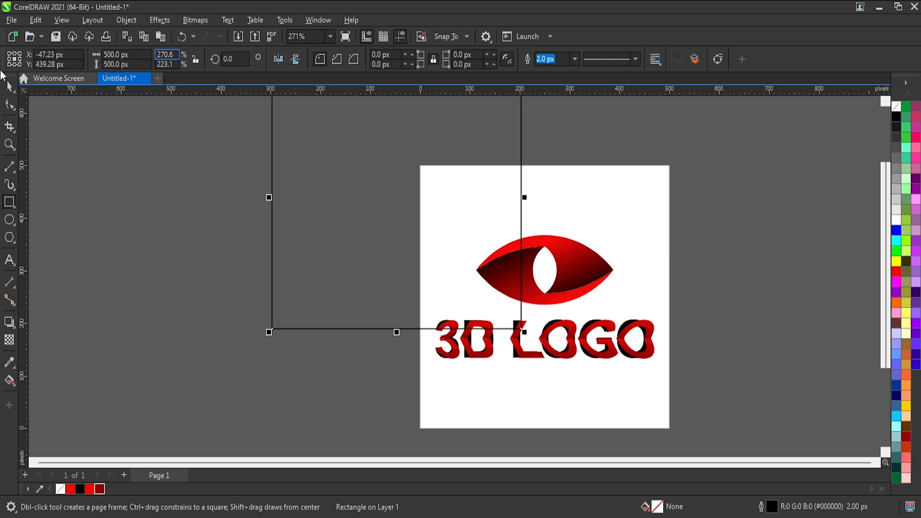
# Centre the square on the page and give it a light grey #E6E6E6 fill without an outline.
pyautogui.press('space')
pyautogui.press('p')
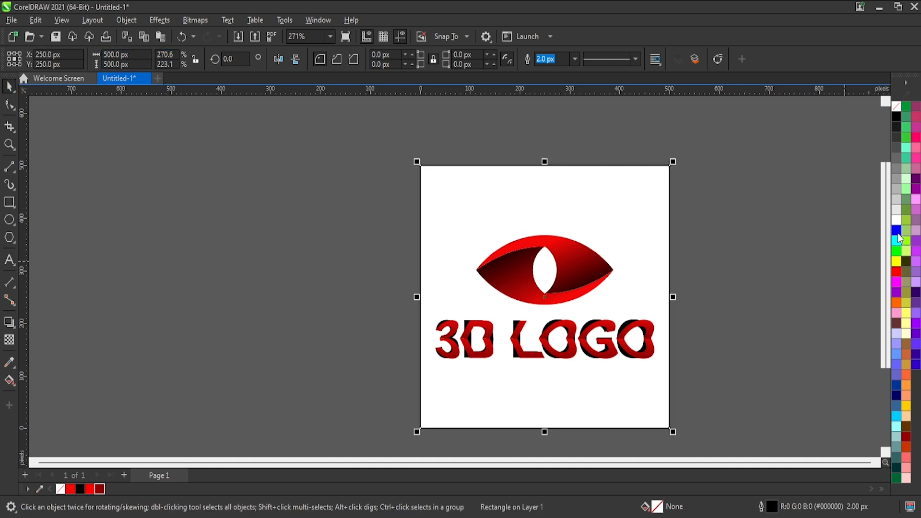
pyautogui.click(900, 157)
pyautogui.rightClick(896, 106)
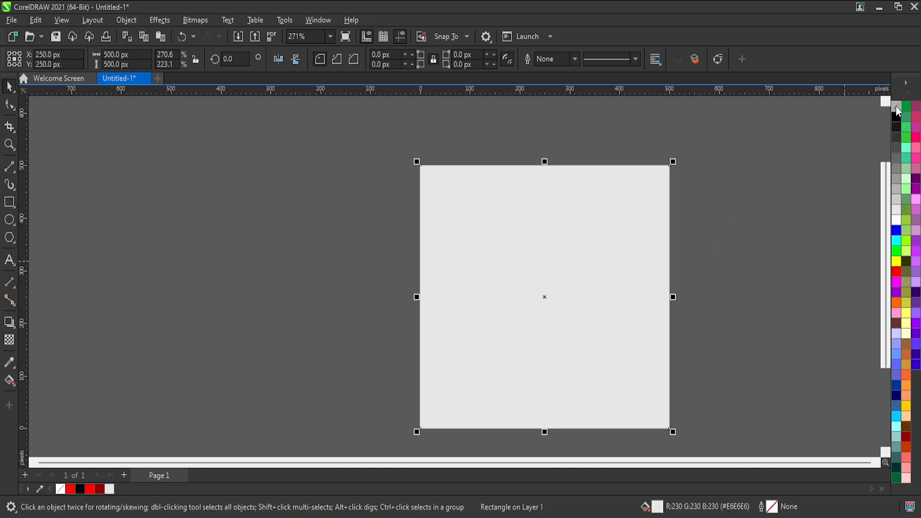
# Change the square's fill to an elliptical fountain fill, from white at the centre to light grey at the edges.
pyautogui.click(9, 379)
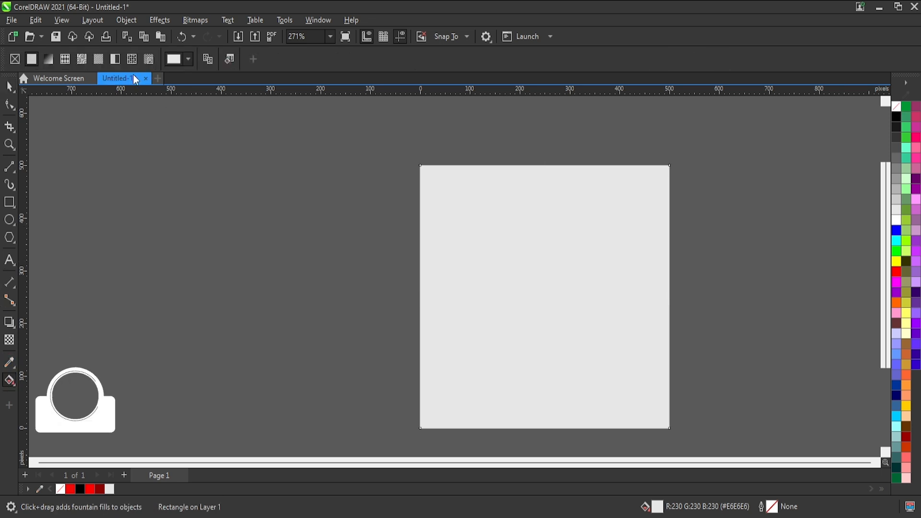
pyautogui.click(48, 58)
pyautogui.click(225, 61)
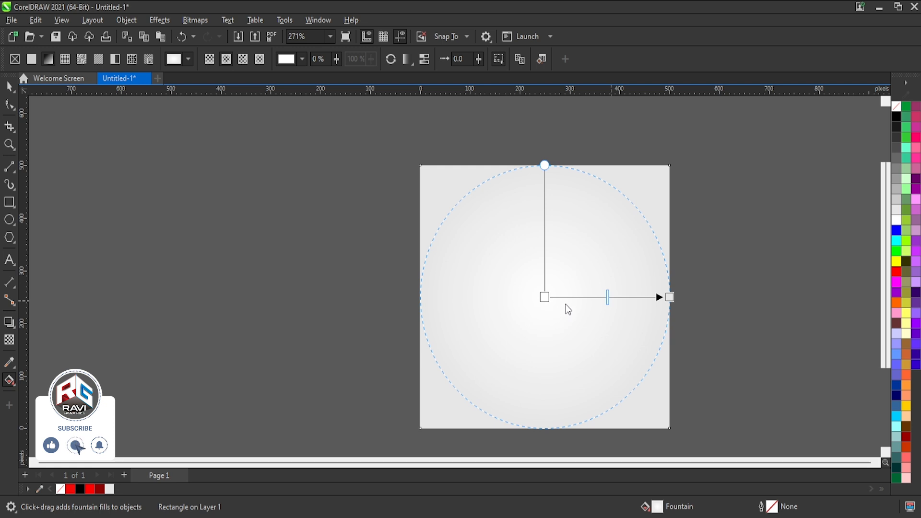
# Shift the midpoint of the square's elliptical fountain fill outward to enlarge its white centre.
pyautogui.moveTo(609, 297); pyautogui.dragTo(626, 303)
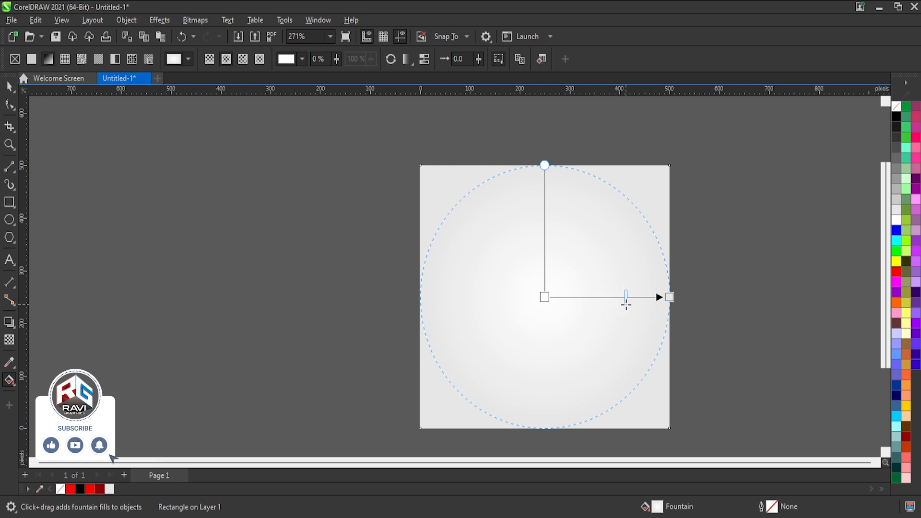
pyautogui.click(8, 86)
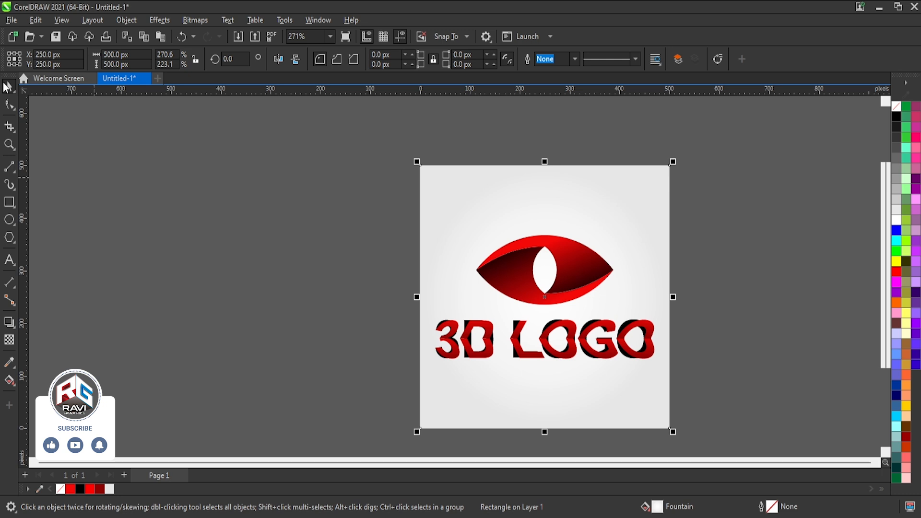
# Recolour the black backing lettering behind "3D LOGO" to dark grey #666666.
pyautogui.scroll(1, 479, 335)
pyautogui.scroll(2, 658, 416)
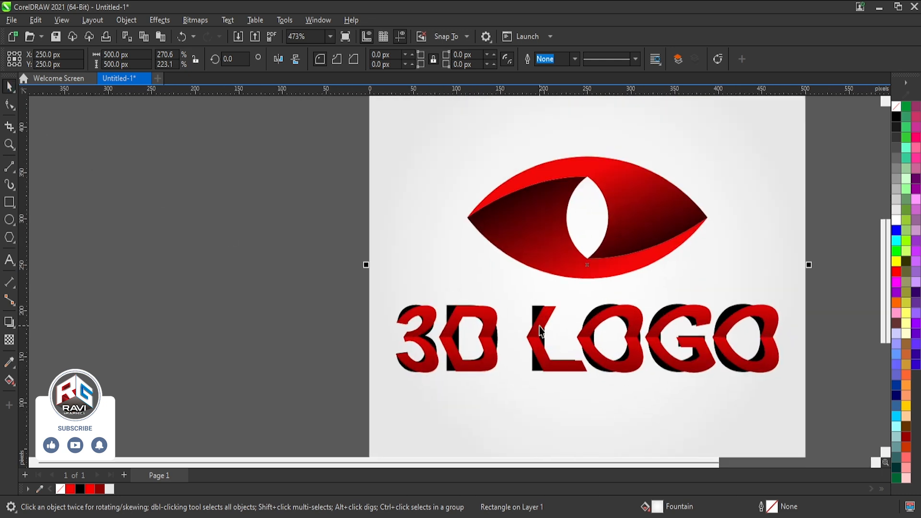
pyautogui.click(534, 311)
pyautogui.click(535, 311)
pyautogui.click(896, 199)
pyautogui.click(896, 179)
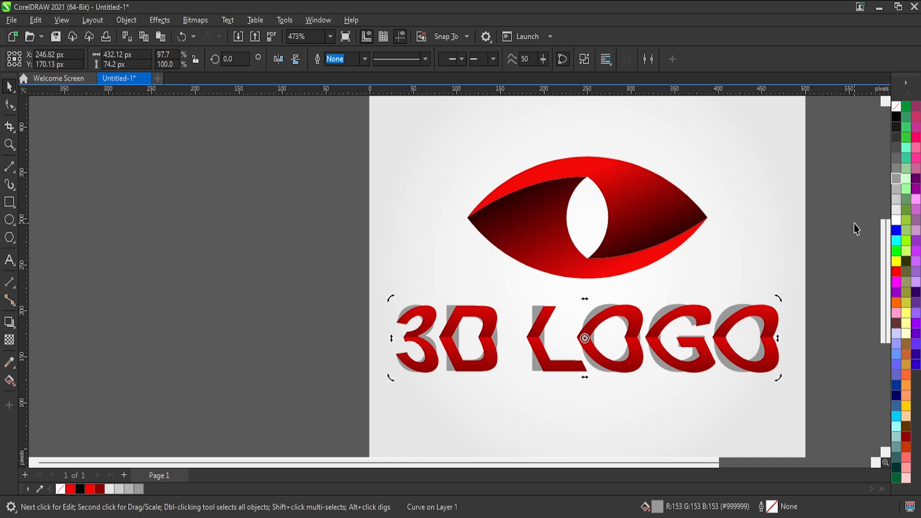
pyautogui.click(897, 221)
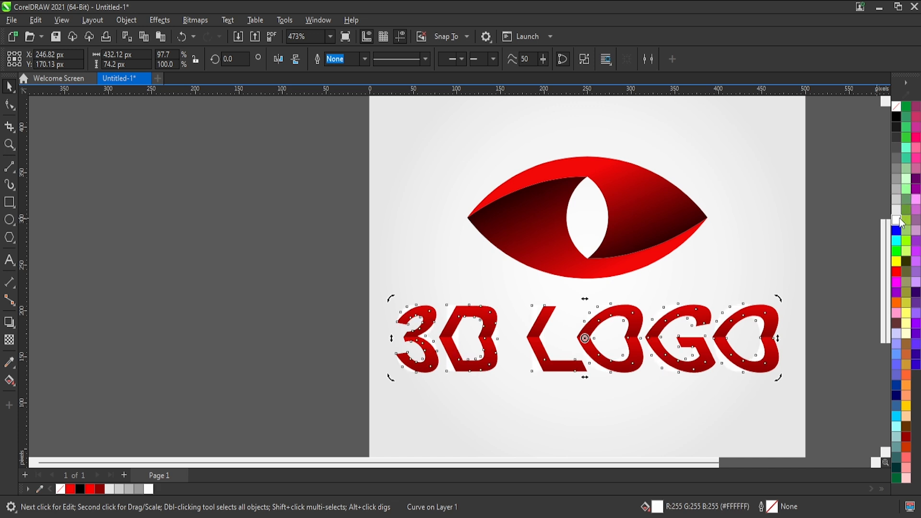
pyautogui.click(903, 205)
pyautogui.click(904, 190)
pyautogui.click(896, 179)
pyautogui.click(896, 161)
pyautogui.click(829, 268)
# Skew the lower and upper halves of the red "3D LOGO" lettering slightly to the left at their outer edges.
pyautogui.scroll(1, 708, 387)
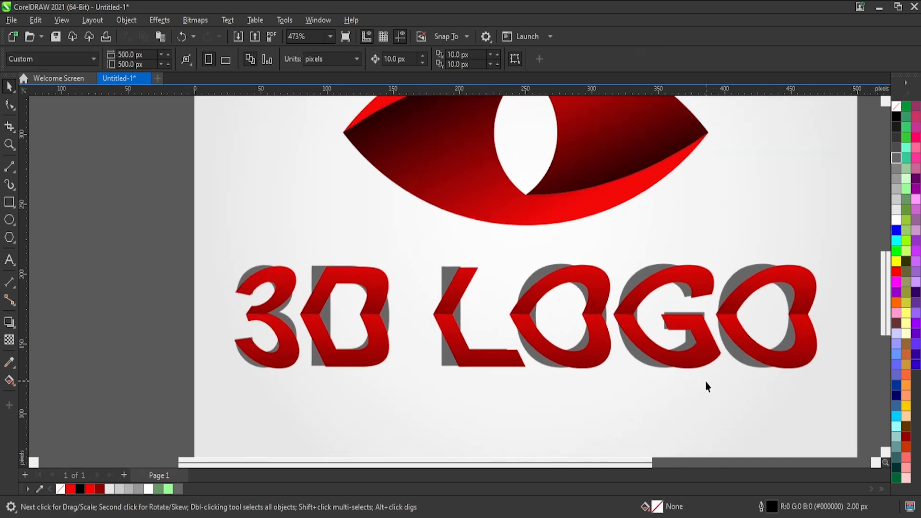
pyautogui.click(735, 337)
pyautogui.moveTo(526, 374); pyautogui.dragTo(519, 374)
pyautogui.click(584, 406)
pyautogui.click(593, 274)
pyautogui.click(593, 275)
pyautogui.moveTo(526, 260); pyautogui.dragTo(519, 260)
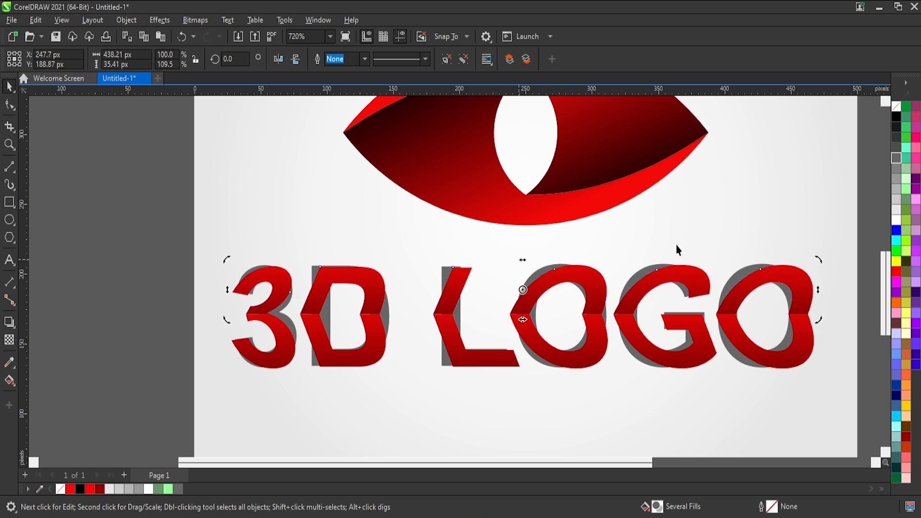
pyautogui.click(677, 246)
# Stretch the grey backing lettering slightly to the left, to a width of about 435 px.
pyautogui.scroll(-4, 481, 355)
pyautogui.click(725, 280)
pyautogui.scroll(5, 373, 335)
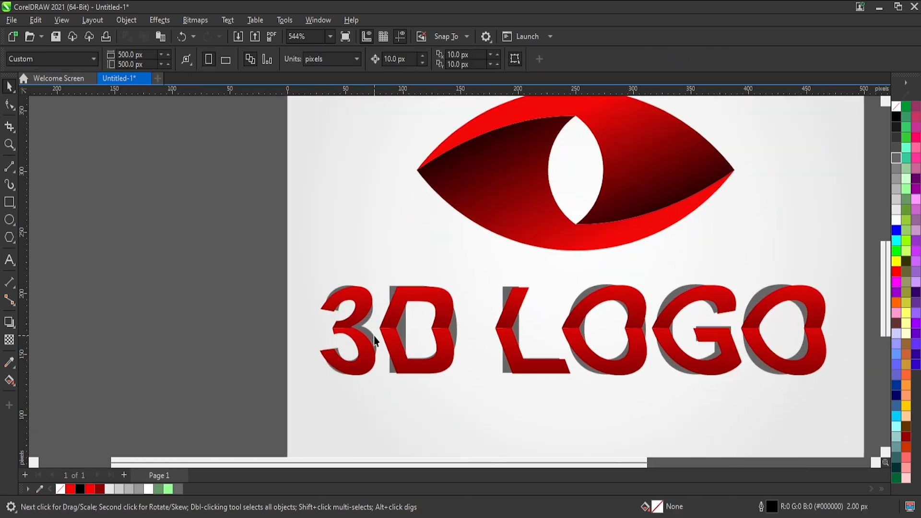
pyautogui.click(397, 284)
pyautogui.scroll(2, 314, 331)
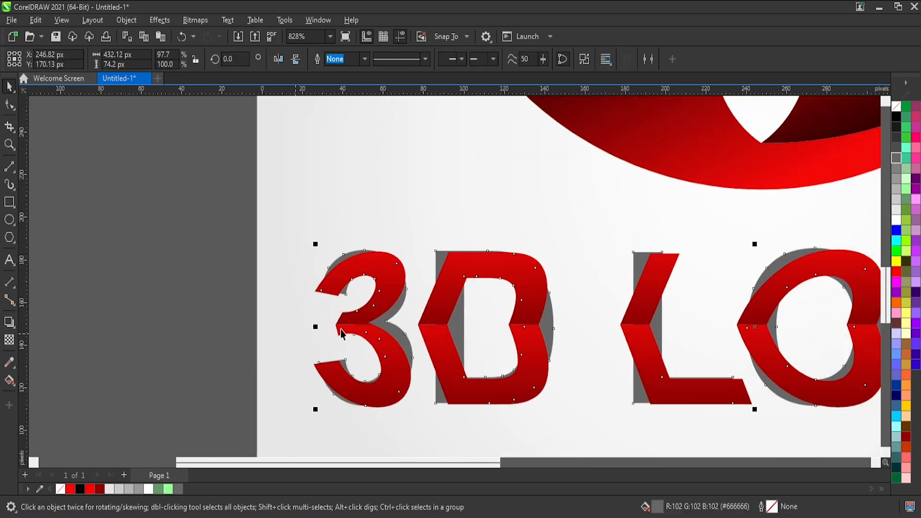
pyautogui.moveTo(309, 330); pyautogui.dragTo(307, 341)
pyautogui.scroll(-3, 307, 341)
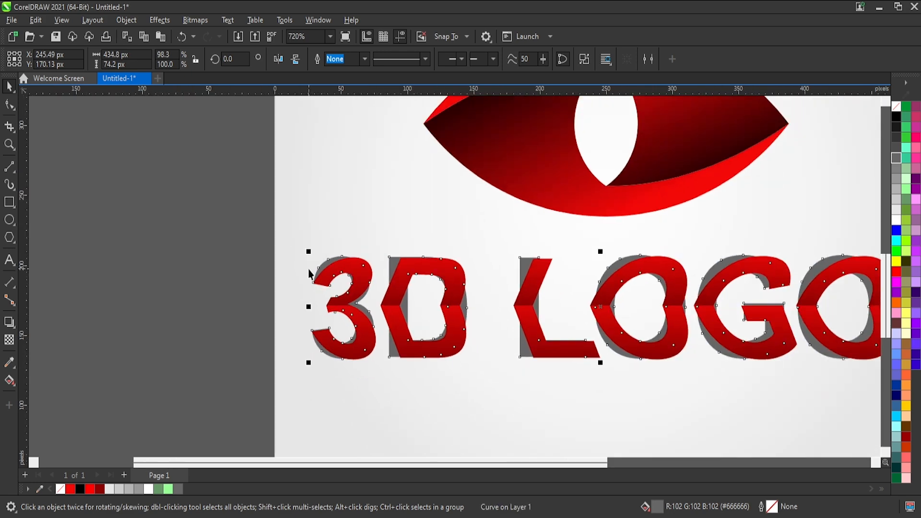
pyautogui.click(306, 341)
# Check how the grey backing lines up with the edges of the red letters.
pyautogui.scroll(-3, 152, 327)
pyautogui.scroll(1, 351, 362)
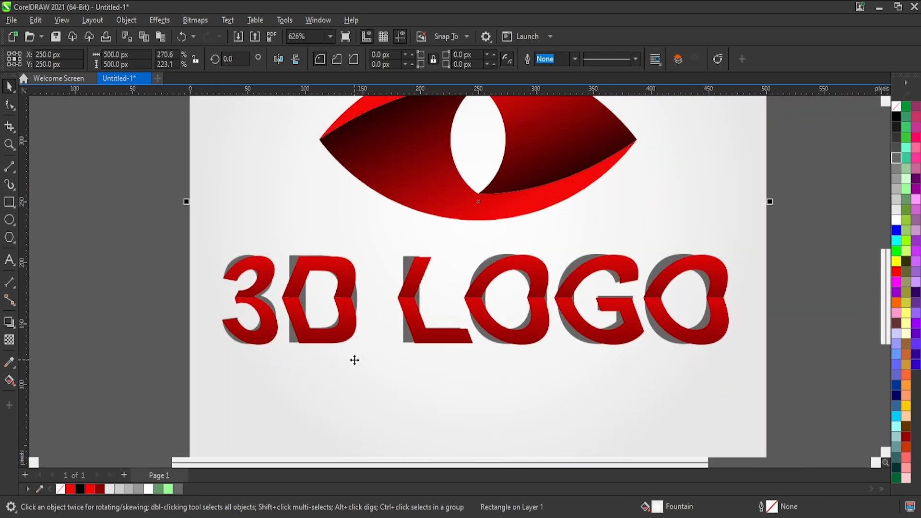
pyautogui.scroll(1, 714, 314)
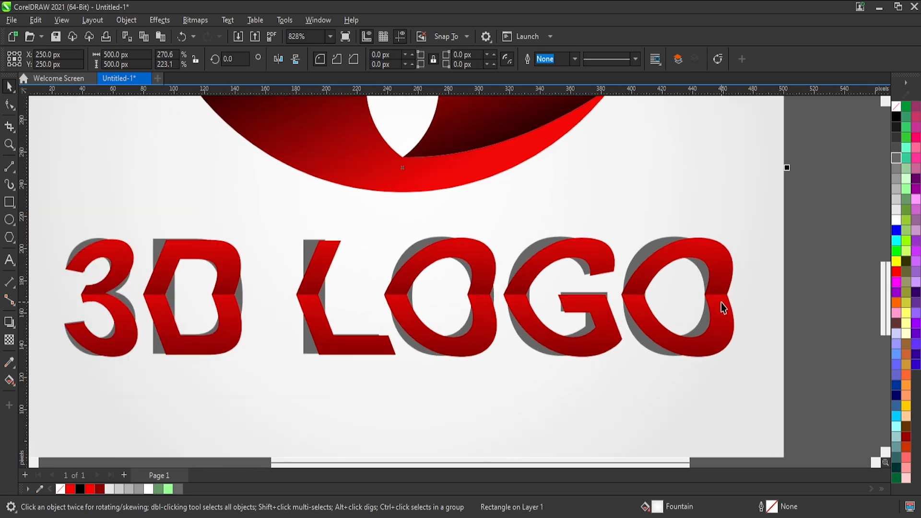
pyautogui.click(643, 263)
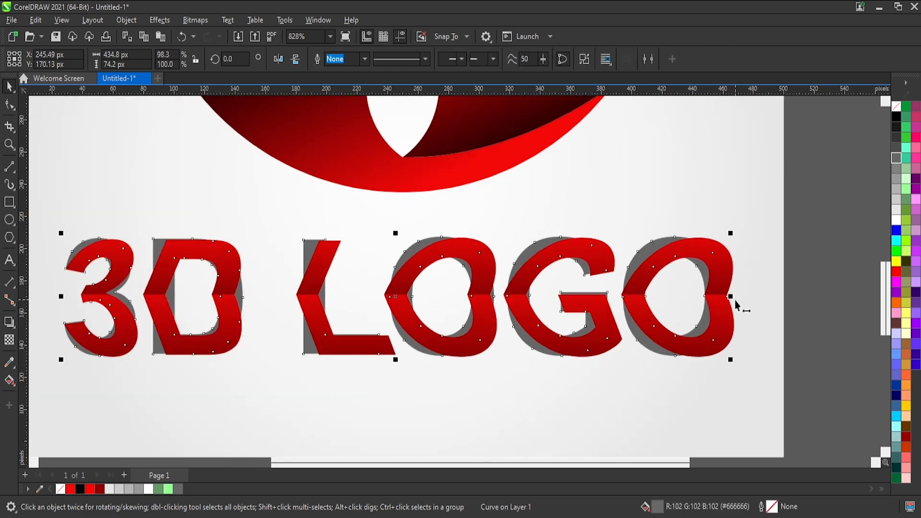
pyautogui.click(732, 330)
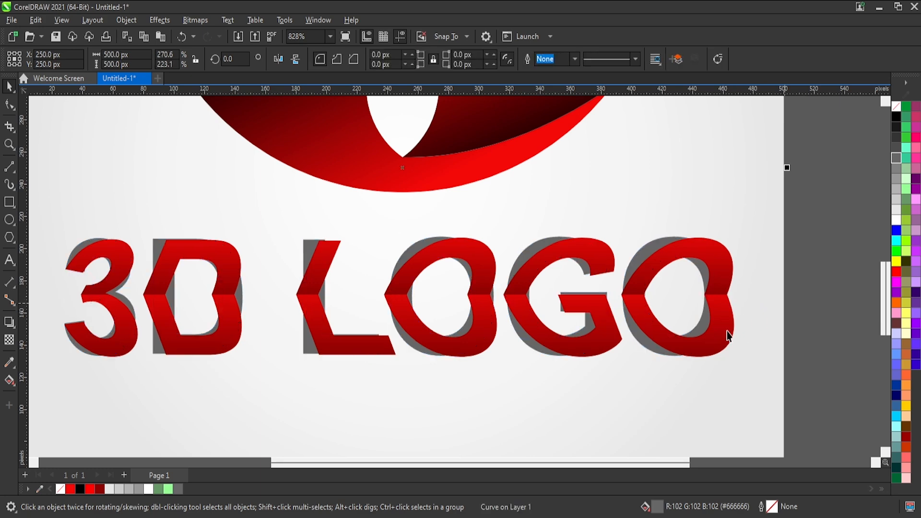
pyautogui.scroll(-2, 732, 330)
pyautogui.scroll(1, 594, 251)
# Draw a flat ellipse about 372 by 18 px over the eye's lower edge and centre it horizontally on the eye.
pyautogui.click(595, 252)
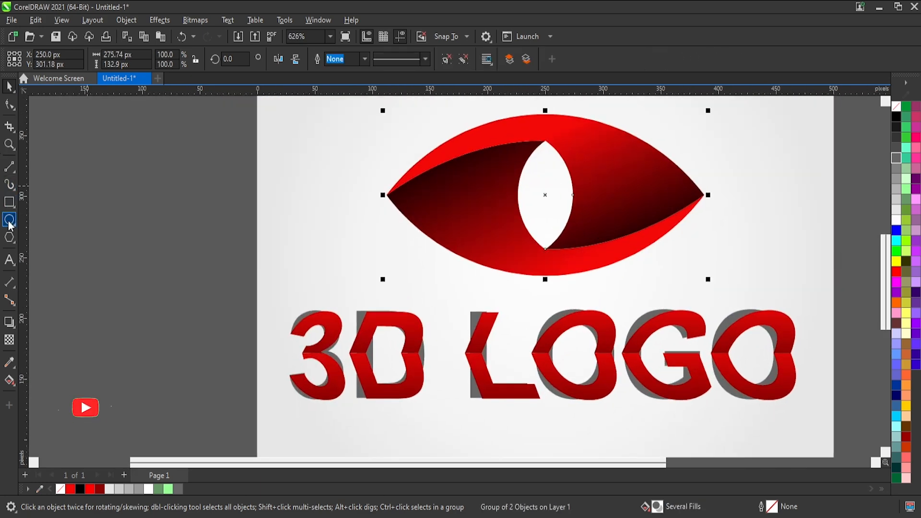
pyautogui.click(9, 220)
pyautogui.moveTo(386, 256); pyautogui.dragTo(818, 282)
pyautogui.click(6, 87)
pyautogui.keyDown('shift'); pyautogui.click(493, 173); pyautogui.keyUp('shift')
pyautogui.press('c')
pyautogui.click(719, 243)
pyautogui.click(677, 269)
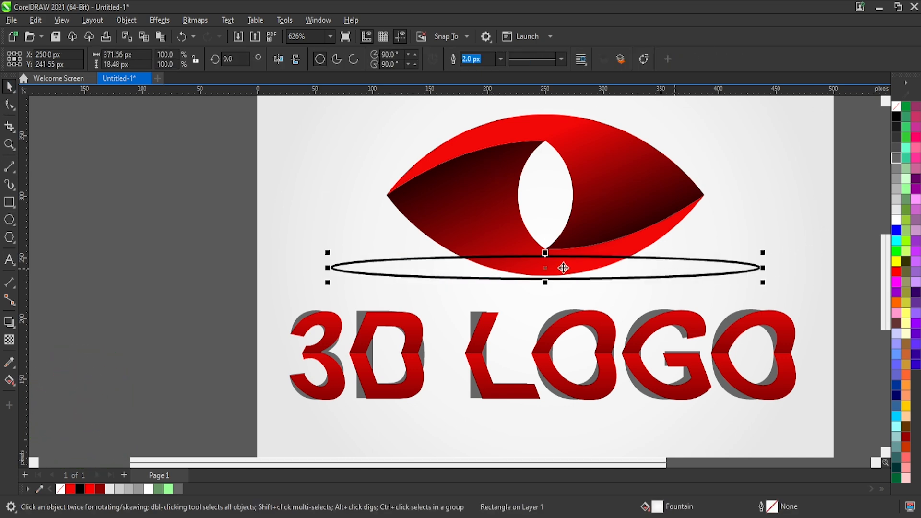
# Flatten the ellipse to about 13 px high and give it a black fill without an outline.
pyautogui.moveTo(545, 252); pyautogui.dragTo(546, 259)
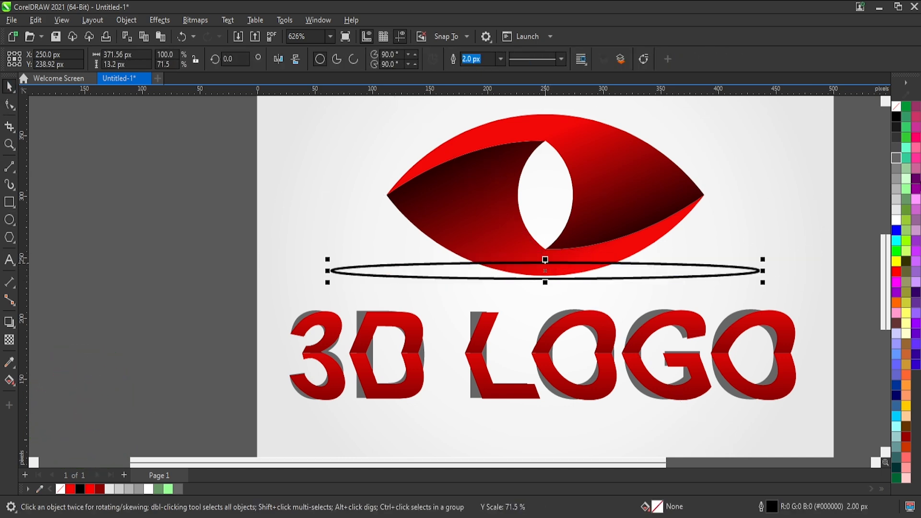
pyautogui.click(895, 116)
pyautogui.rightClick(896, 106)
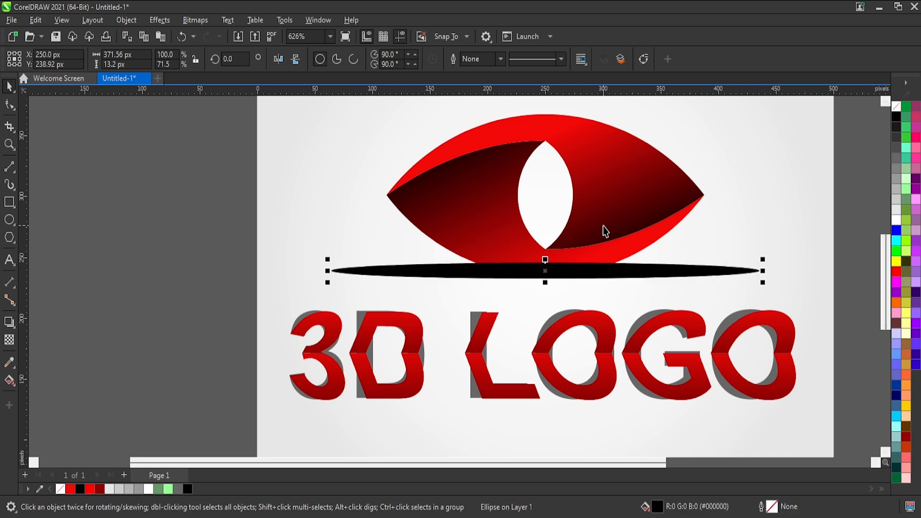
# Place the black ellipse behind the eye but in front of the background square, and nudge it up by 5 px.
pyautogui.hotkey('shift', 'pagedown')
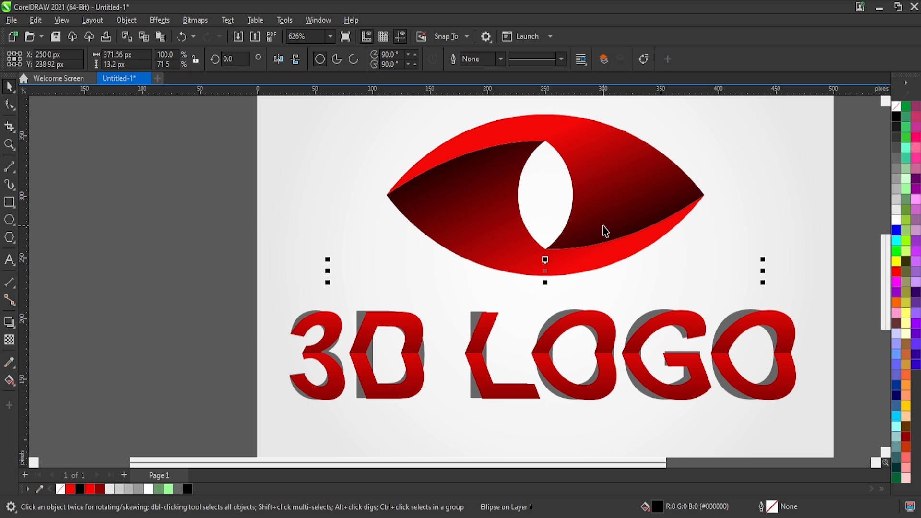
pyautogui.press('Up')
pyautogui.hotkey('ctrl', 'pageup')
# Flatten the black ellipse further to about 6.6 px high and move it down level with the base of the eye.
pyautogui.scroll(1, 597, 254)
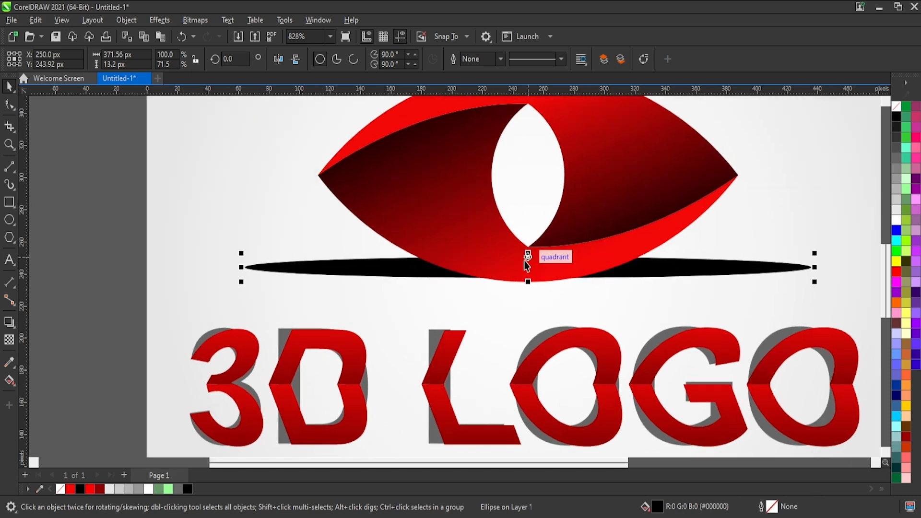
pyautogui.moveTo(528, 257); pyautogui.dragTo(529, 267)
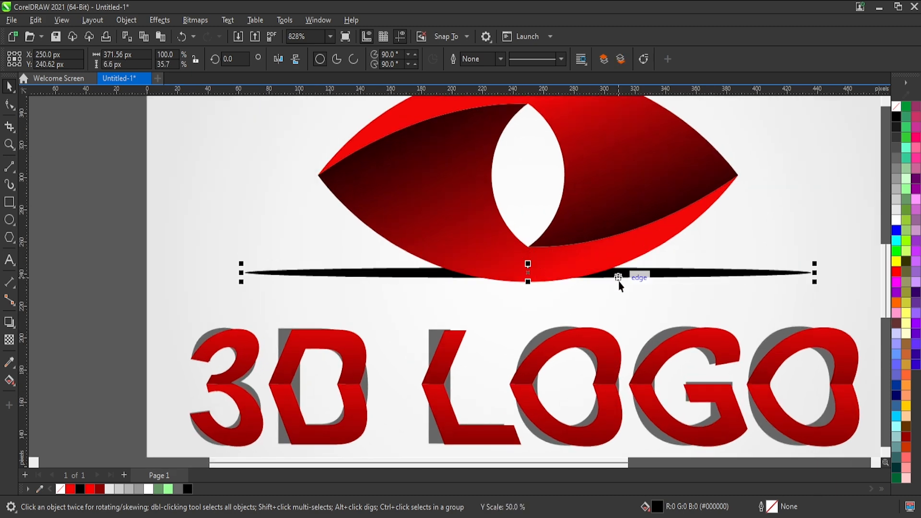
pyautogui.scroll(1, 603, 274)
pyautogui.moveTo(605, 277); pyautogui.dragTo(604, 290)
pyautogui.scroll(-2, 605, 294)
pyautogui.scroll(1, 551, 270)
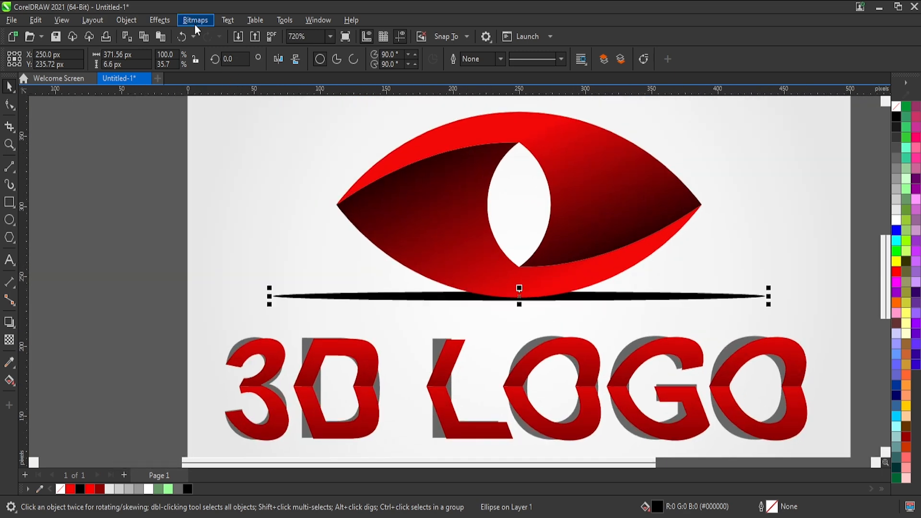
# Convert the black ellipse to a blurred RGB bitmap and fade it outward with an elliptical fountain transparency.
pyautogui.click(470, 333)
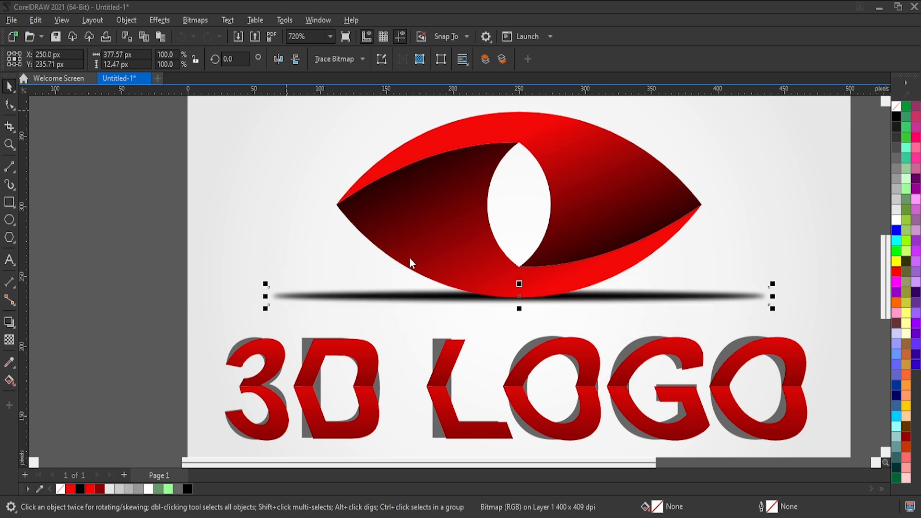
pyautogui.click(9, 339)
pyautogui.click(48, 59)
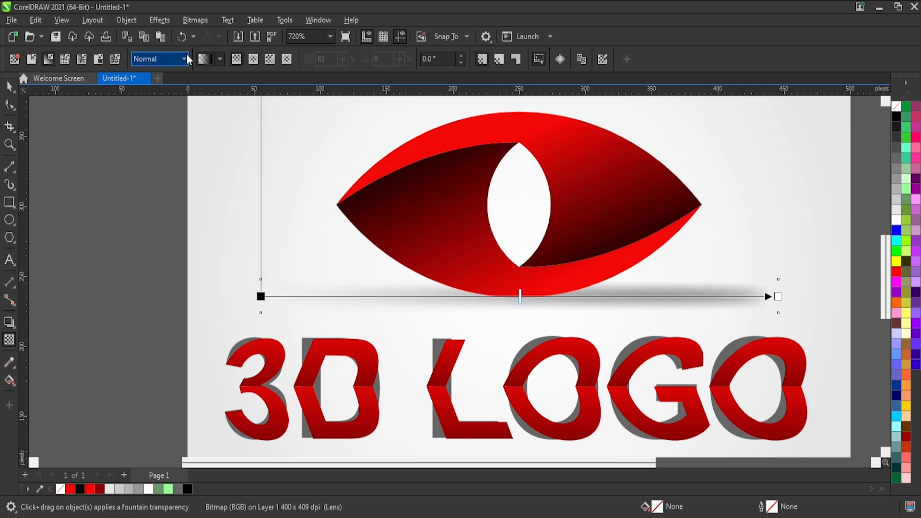
pyautogui.click(253, 59)
pyautogui.scroll(1, 513, 282)
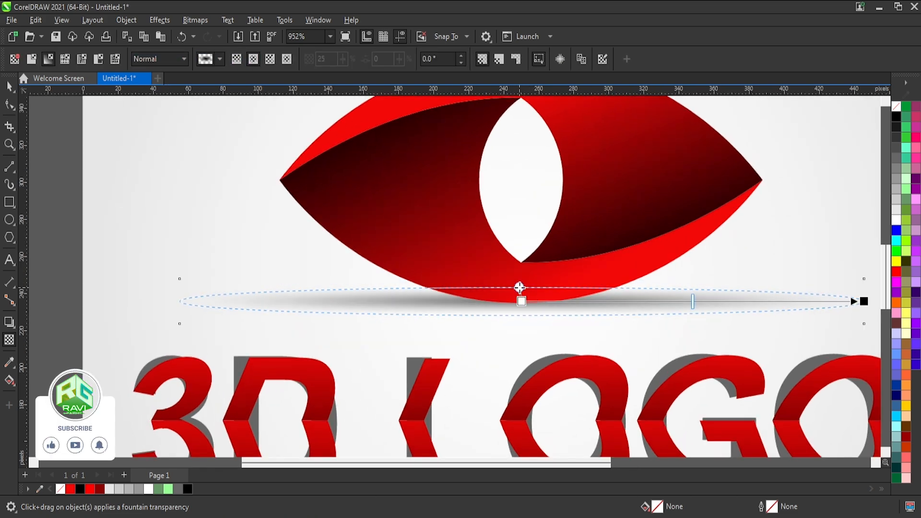
pyautogui.press('space')
pyautogui.click(251, 261)
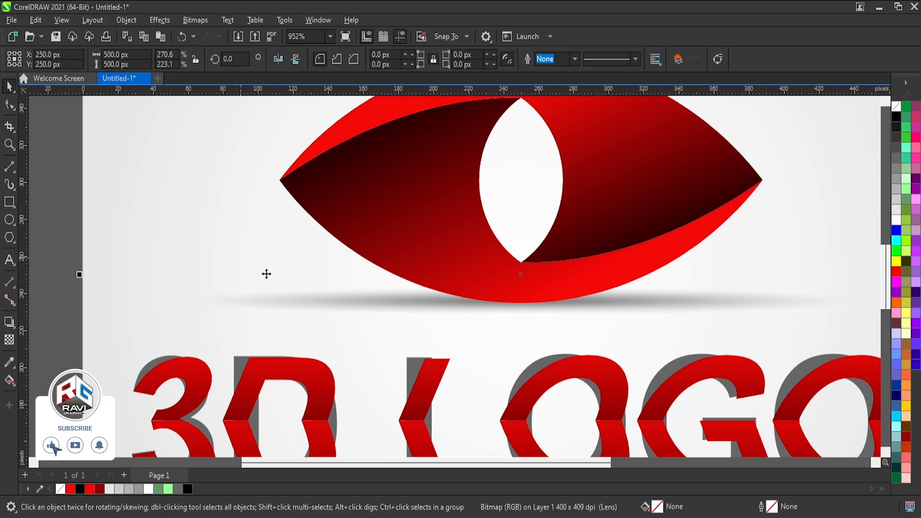
# Select the eye, its shadow and the lettering together and group them into one object.
pyautogui.hotkey('shift', 'F2')
pyautogui.moveTo(682, 147); pyautogui.dragTo(333, 418)
pyautogui.hotkey('ctrl', 'g')
# Scale the grouped logo down to about 400 px wide and centre it on the page.
pyautogui.hotkey('shift', 'F2')
pyautogui.moveTo(622, 199); pyautogui.dragTo(608, 208)
pyautogui.press('p')
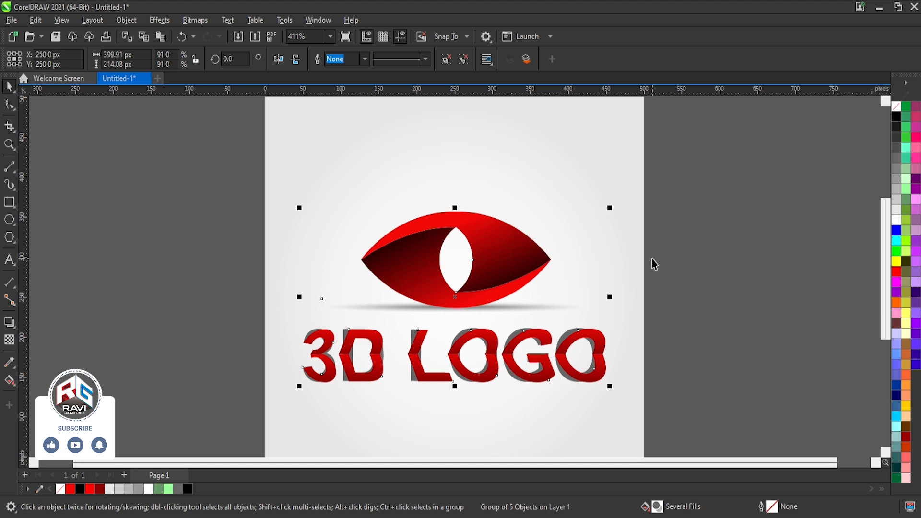
pyautogui.click(655, 257)
pyautogui.hotkey('shift', 'F4')
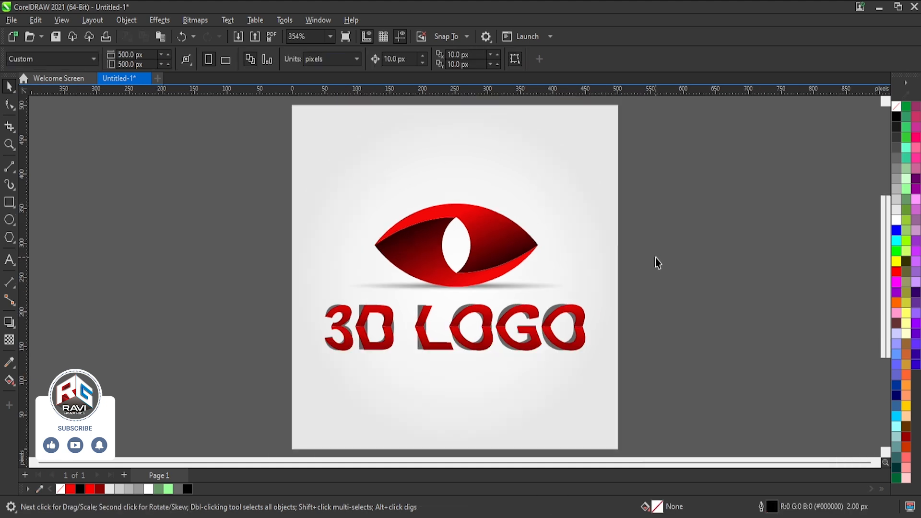
pyautogui.click(676, 517)
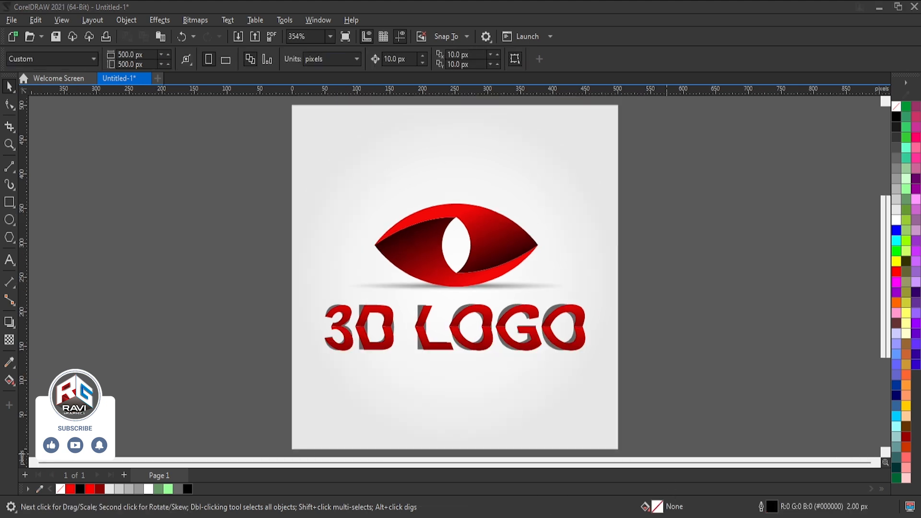